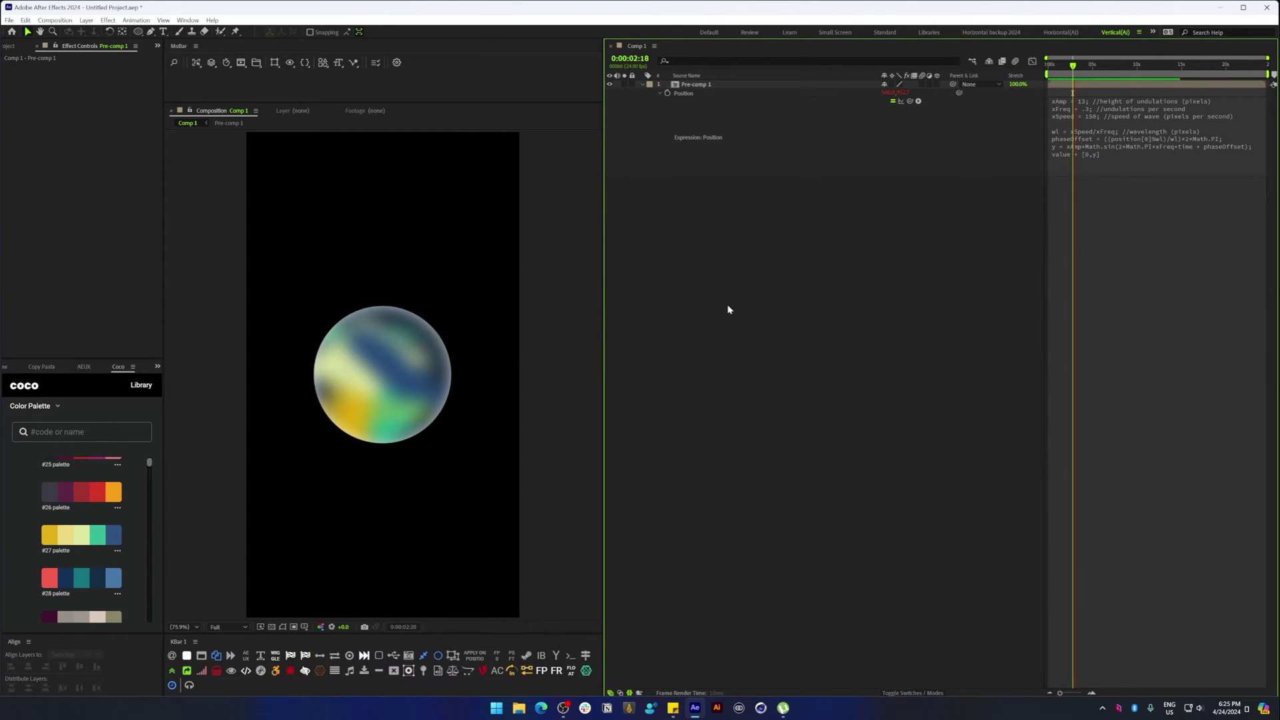
# - Create a full-frame white solid as the background layer of the composition
pyautogui.moveTo(1072, 66); pyautogui.dragTo(1045, 68)
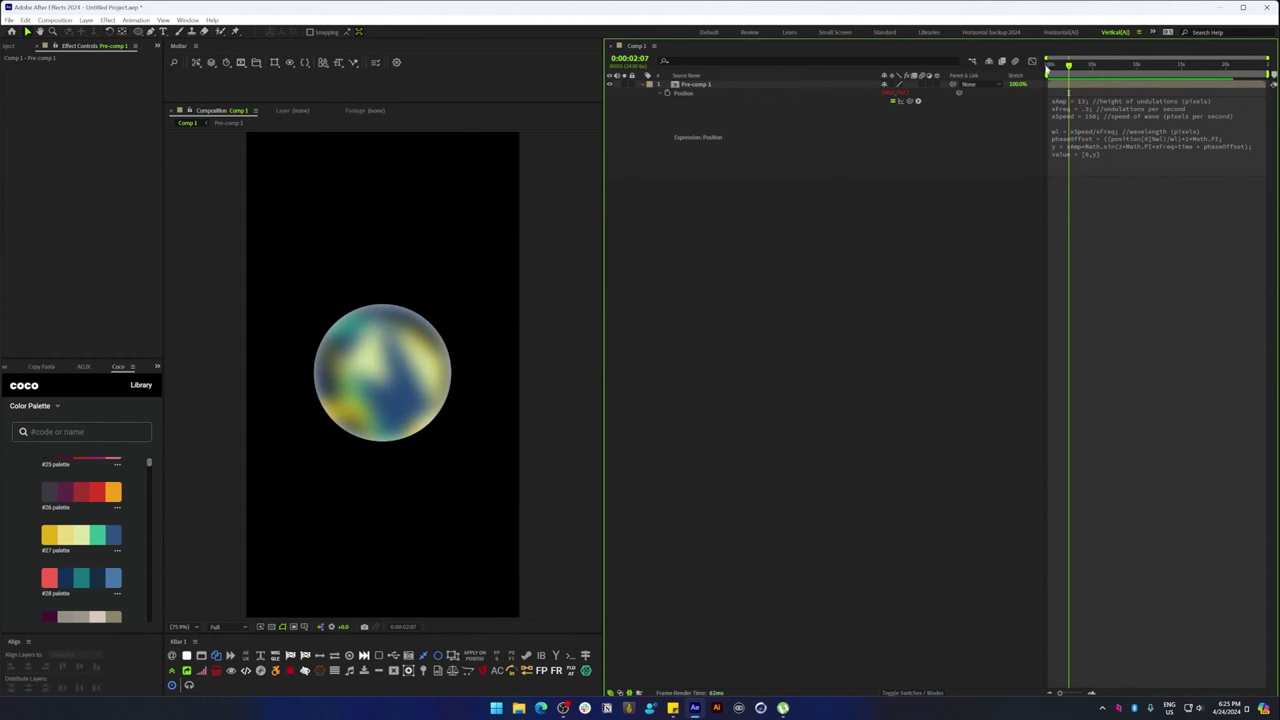
pyautogui.click(86, 20)
pyautogui.moveTo(93, 28)
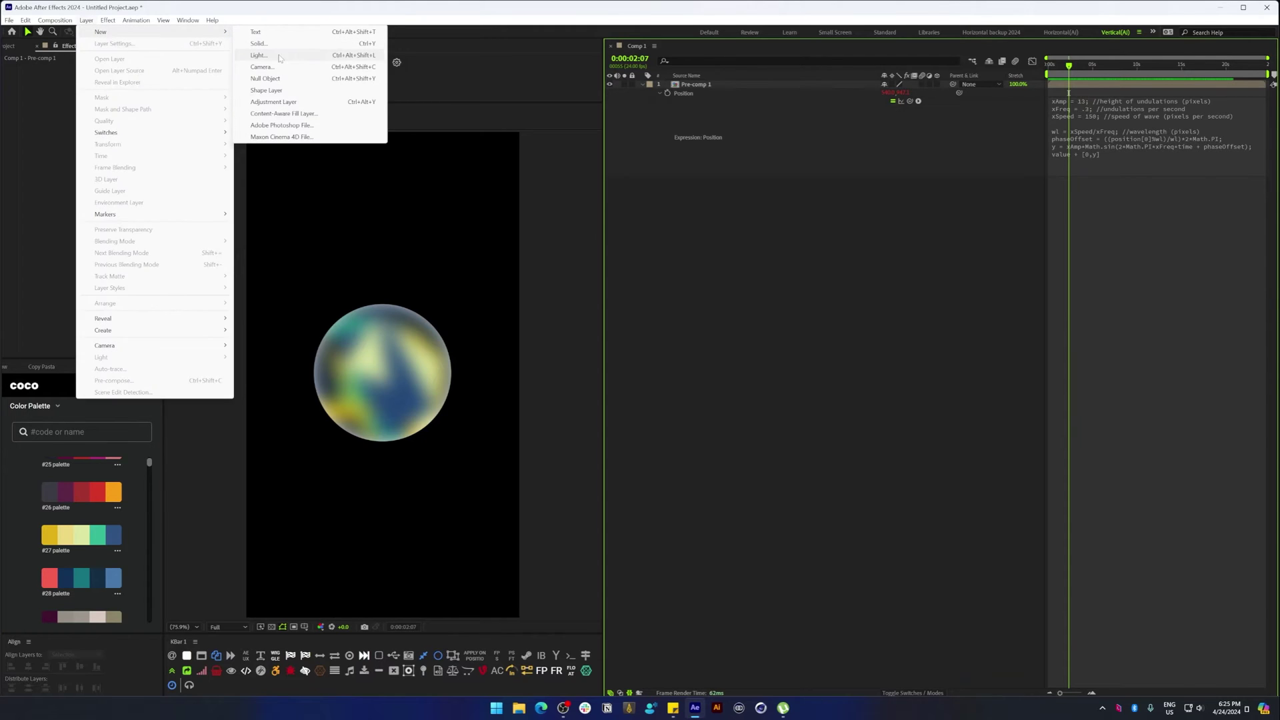
pyautogui.click(294, 55)
pyautogui.click(852, 472)
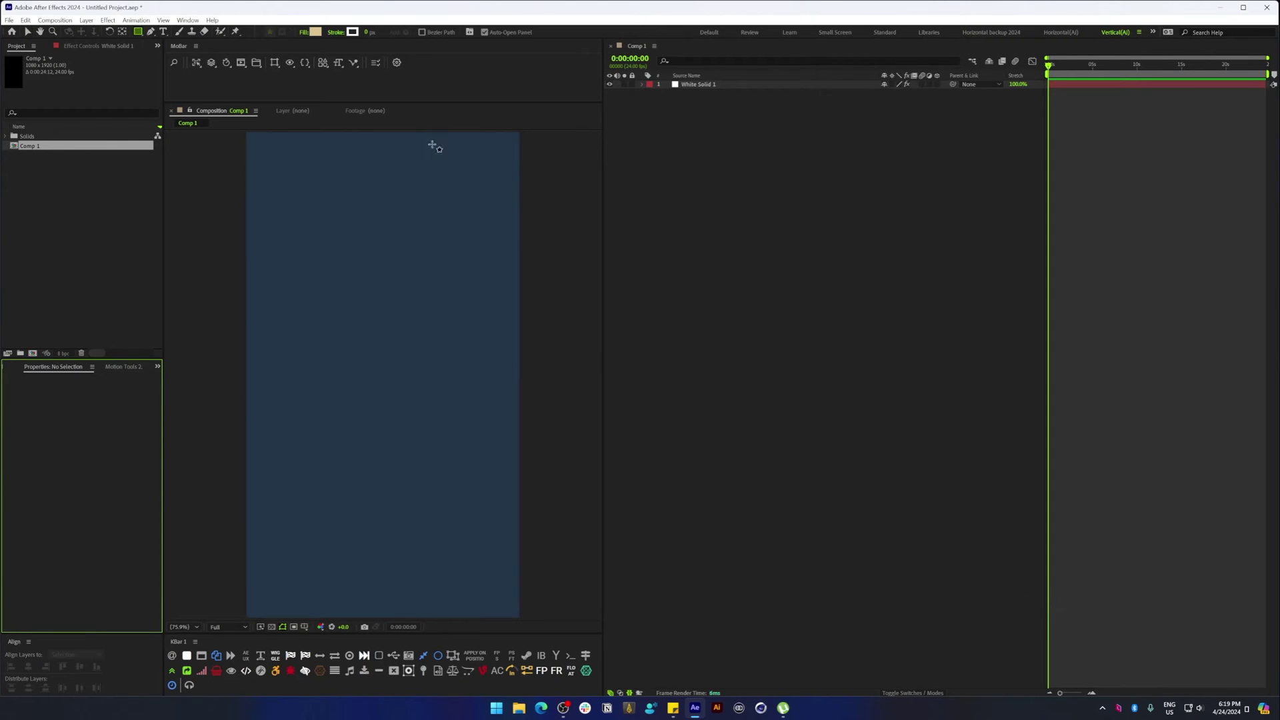
# - Draw a tan rectangle about 360 by 458 px near the centre of the frame on its own shape layer
pyautogui.click(817, 261)
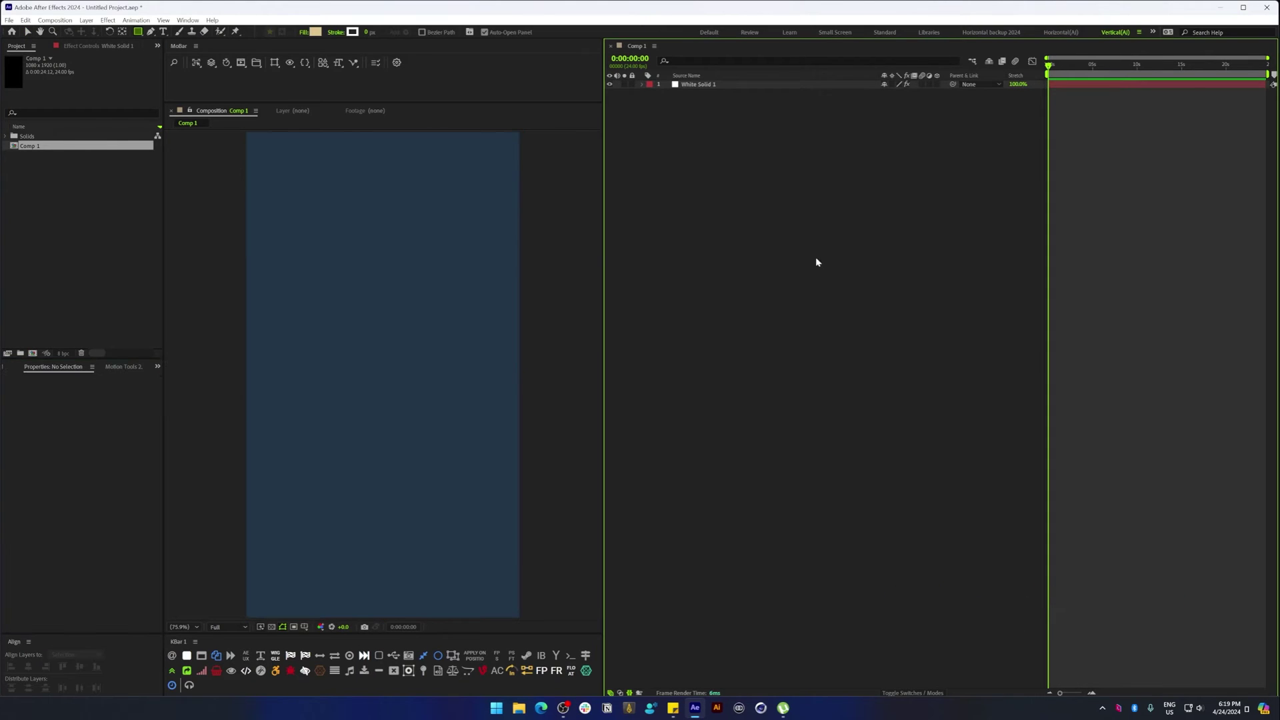
pyautogui.moveTo(338, 331); pyautogui.dragTo(429, 448)
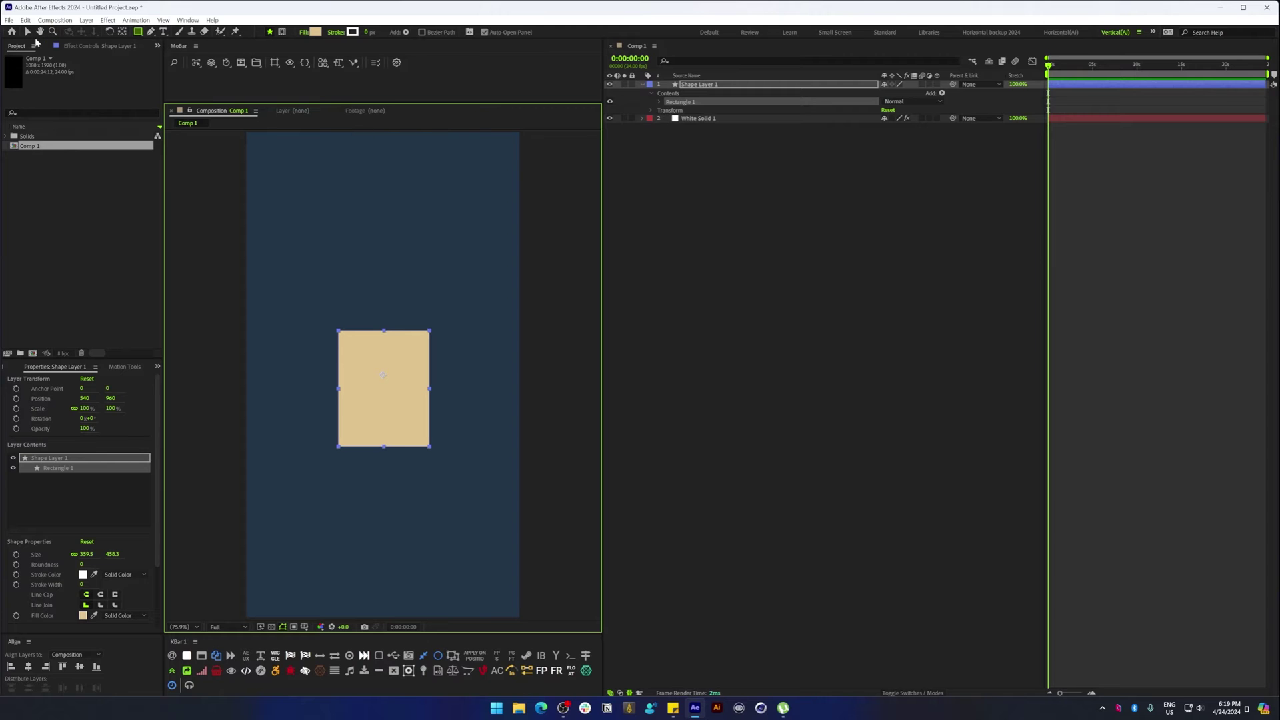
pyautogui.click(29, 35)
pyautogui.click(788, 194)
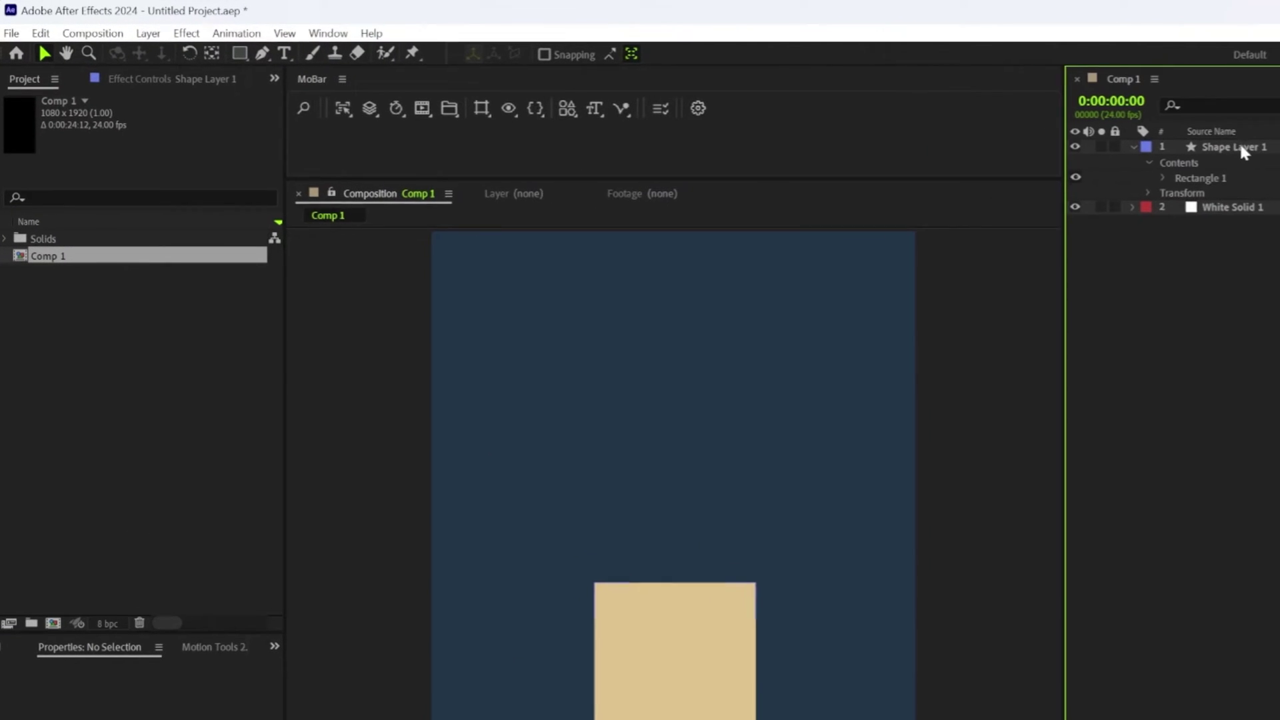
# - Draw an irregular four-point diamond over the rectangle with the Pen tool on a new shape layer
pyautogui.click(263, 53)
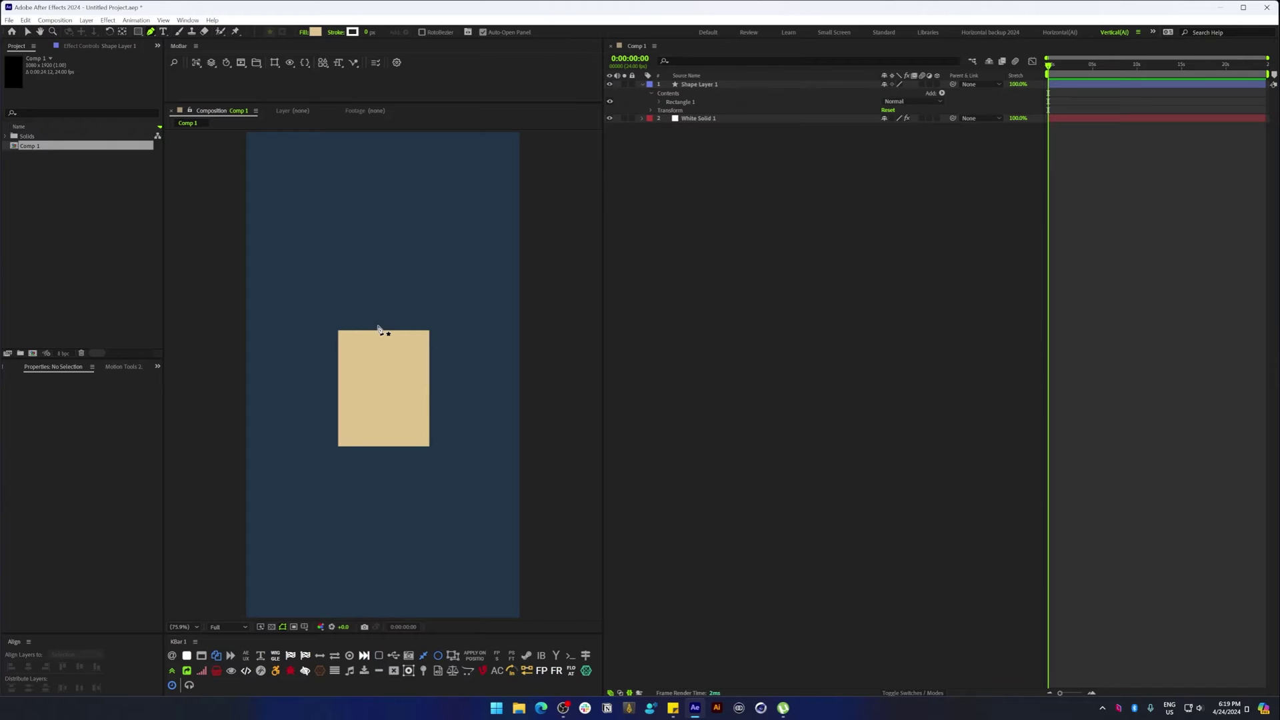
pyautogui.click(378, 327)
pyautogui.click(346, 378)
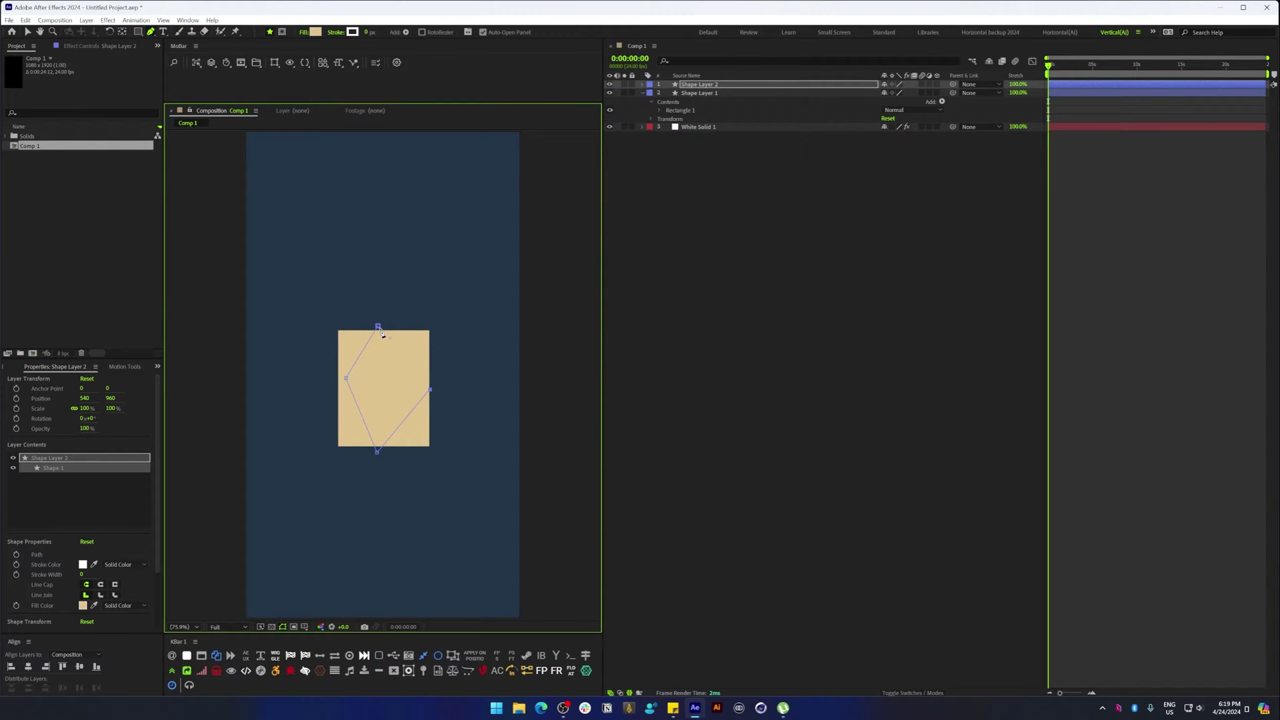
pyautogui.press('v')
# - Try the red of #11 palette as the diamond's fill and the orange of #26 palette as the rectangle's fill
pyautogui.scroll(-5, 100, 366)
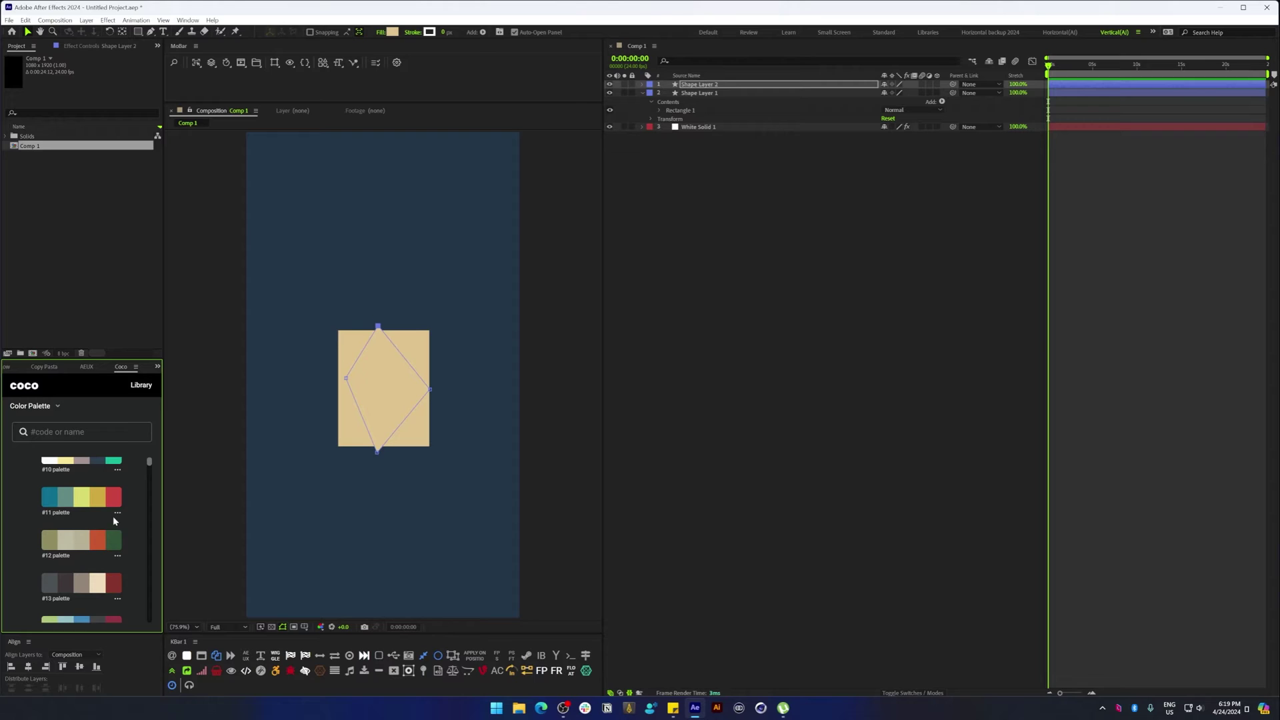
pyautogui.click(115, 500)
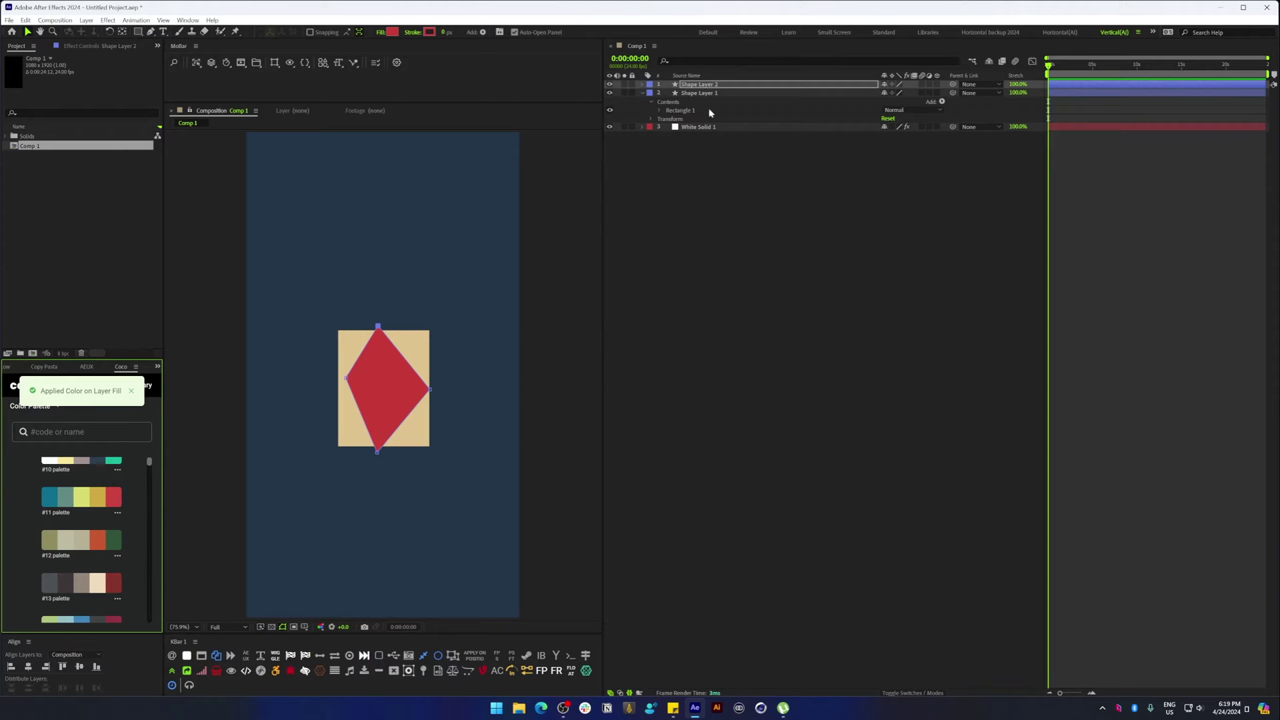
pyautogui.click(700, 93)
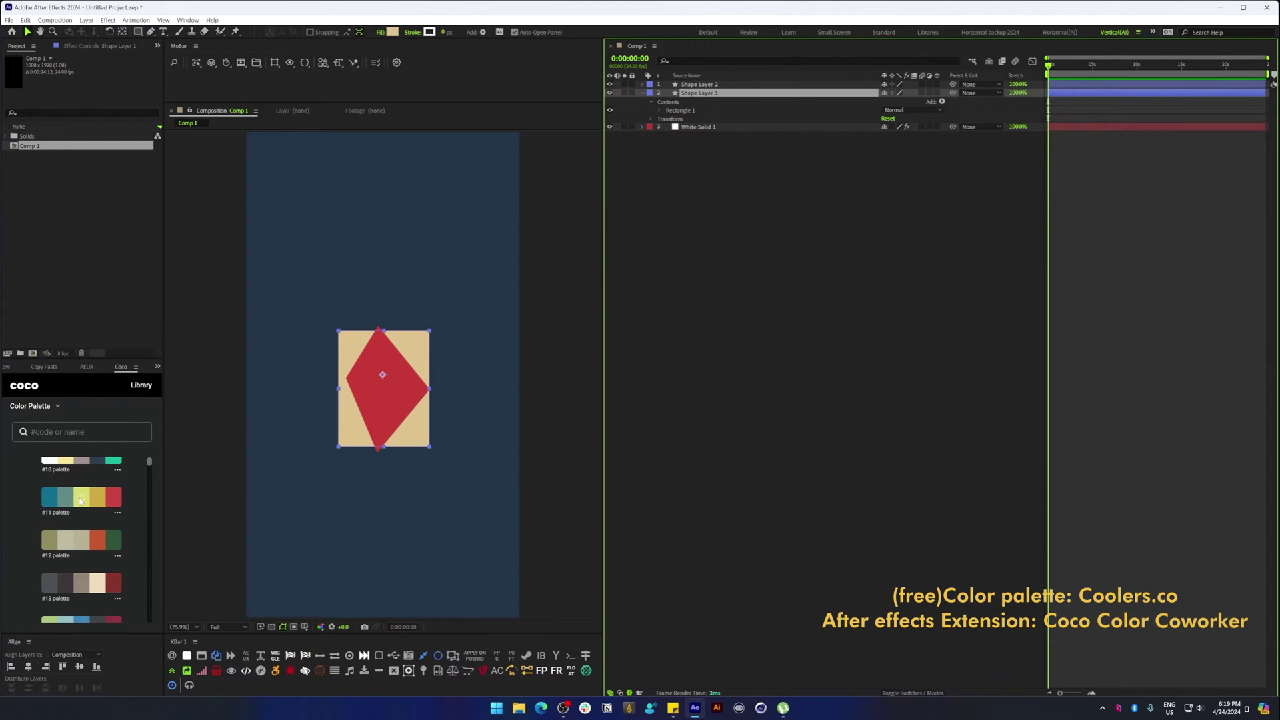
pyautogui.scroll(-10, 106, 501)
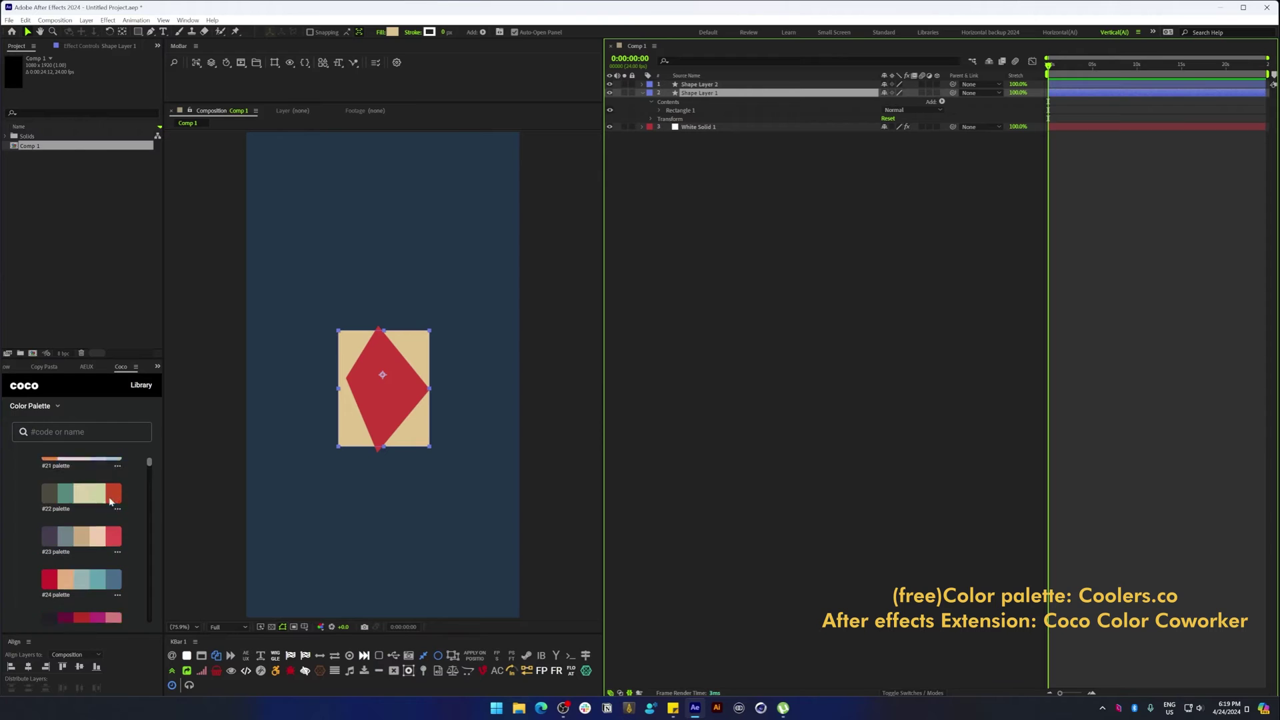
pyautogui.scroll(-3, 110, 502)
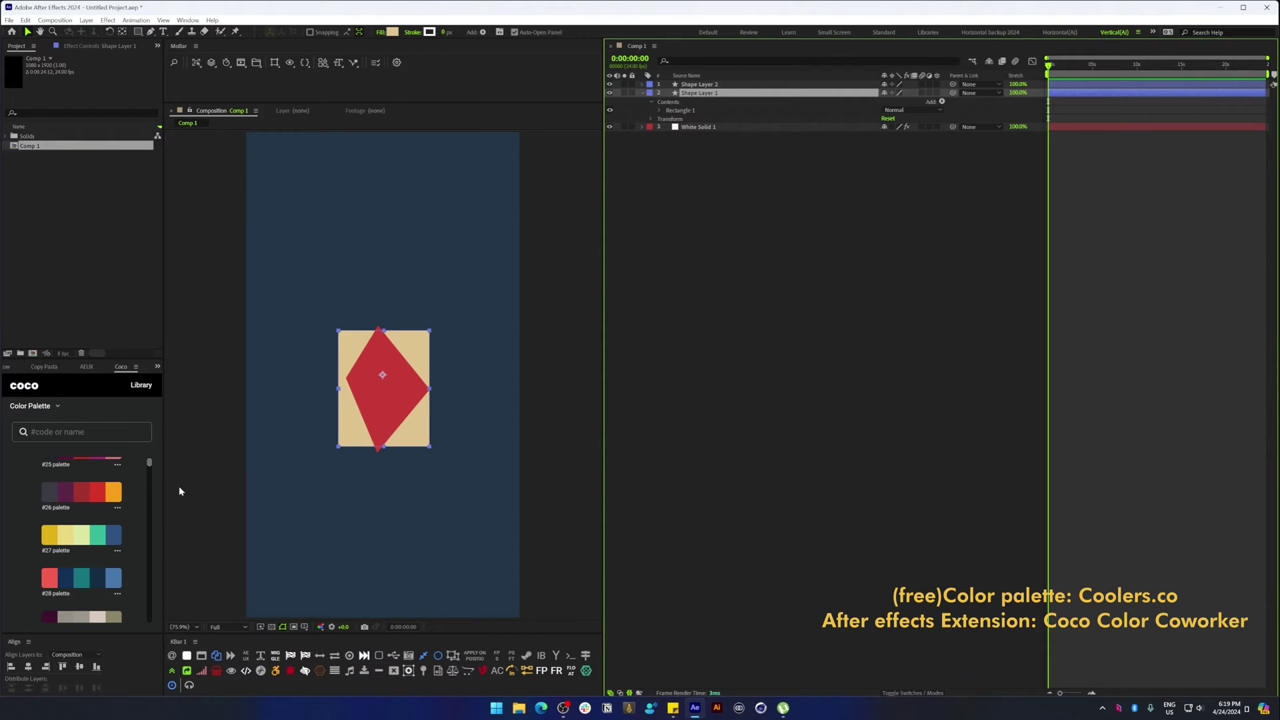
pyautogui.click(114, 494)
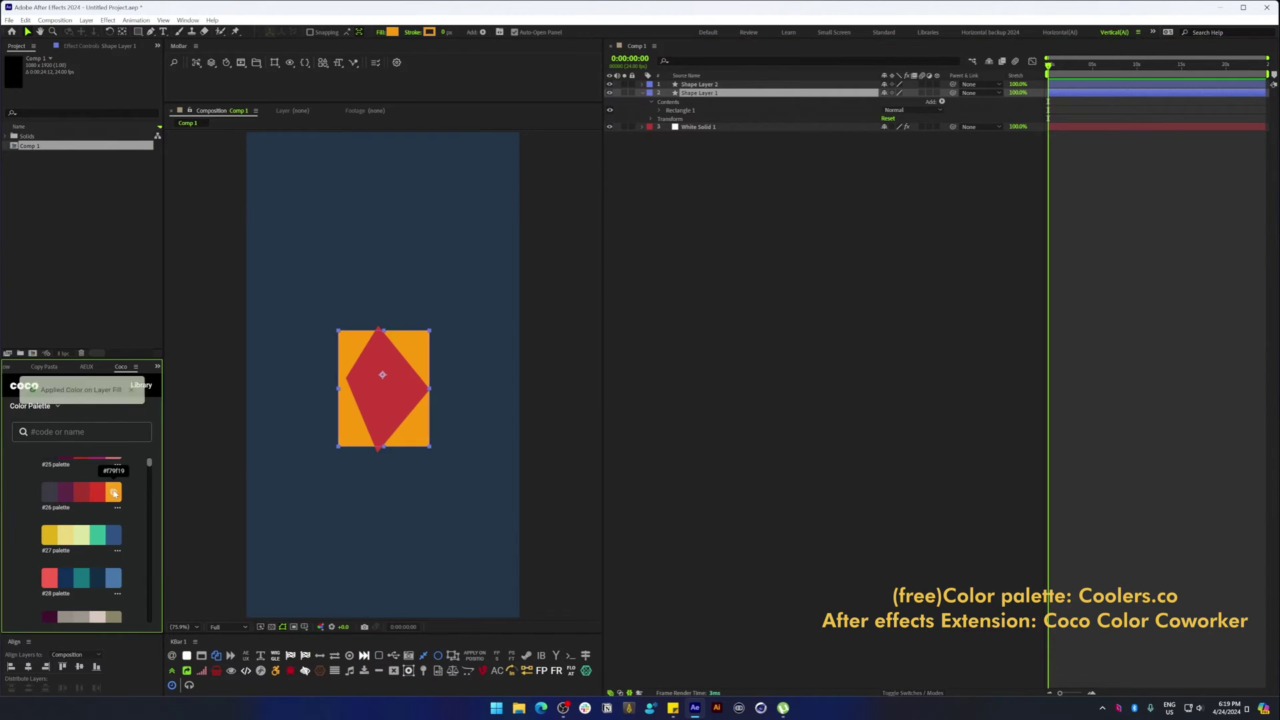
# - Fill the diamond with the green and the rectangle with the blue of #27 palette
pyautogui.hotkey('ctrl', 'Up')
pyautogui.click(98, 537)
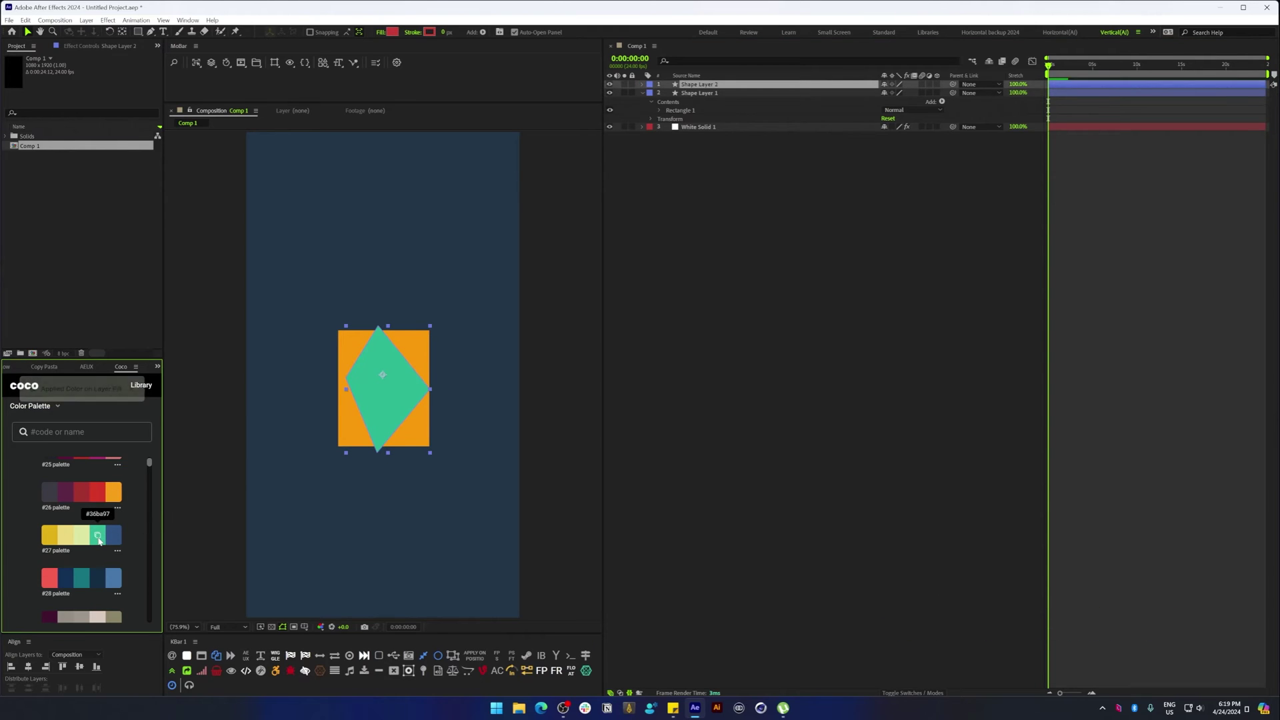
pyautogui.click(708, 93)
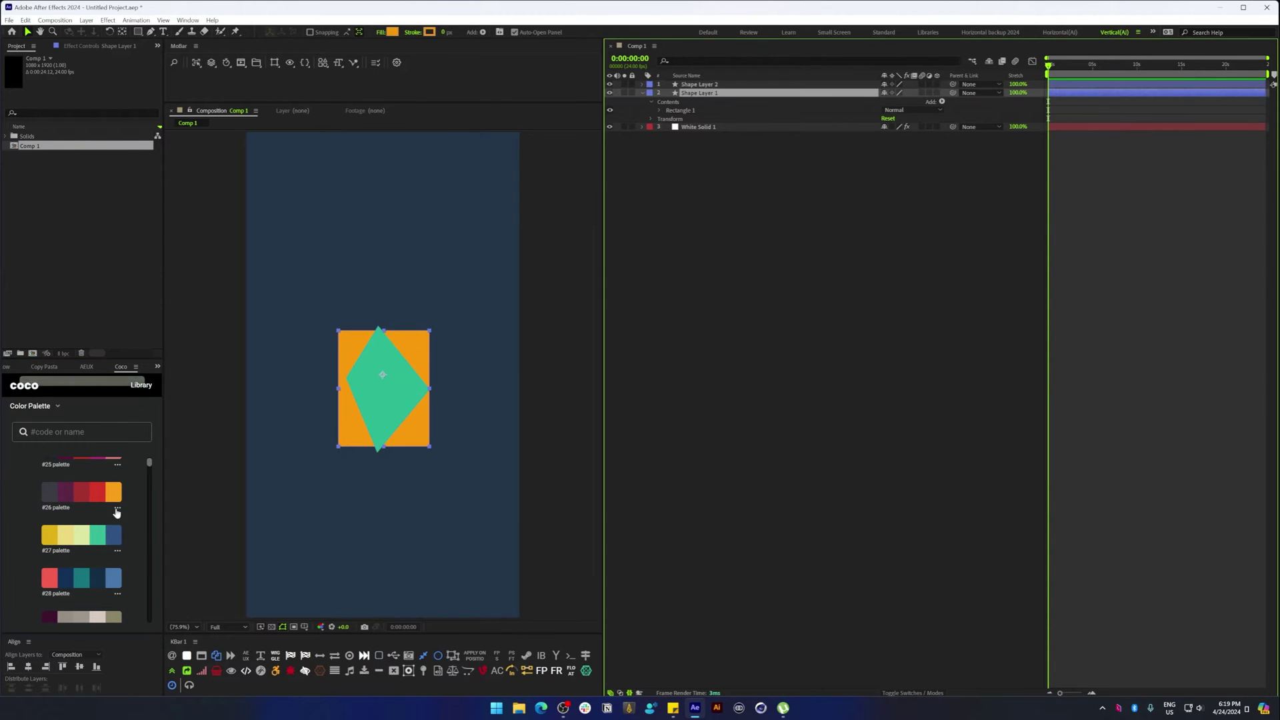
pyautogui.click(115, 536)
pyautogui.click(773, 203)
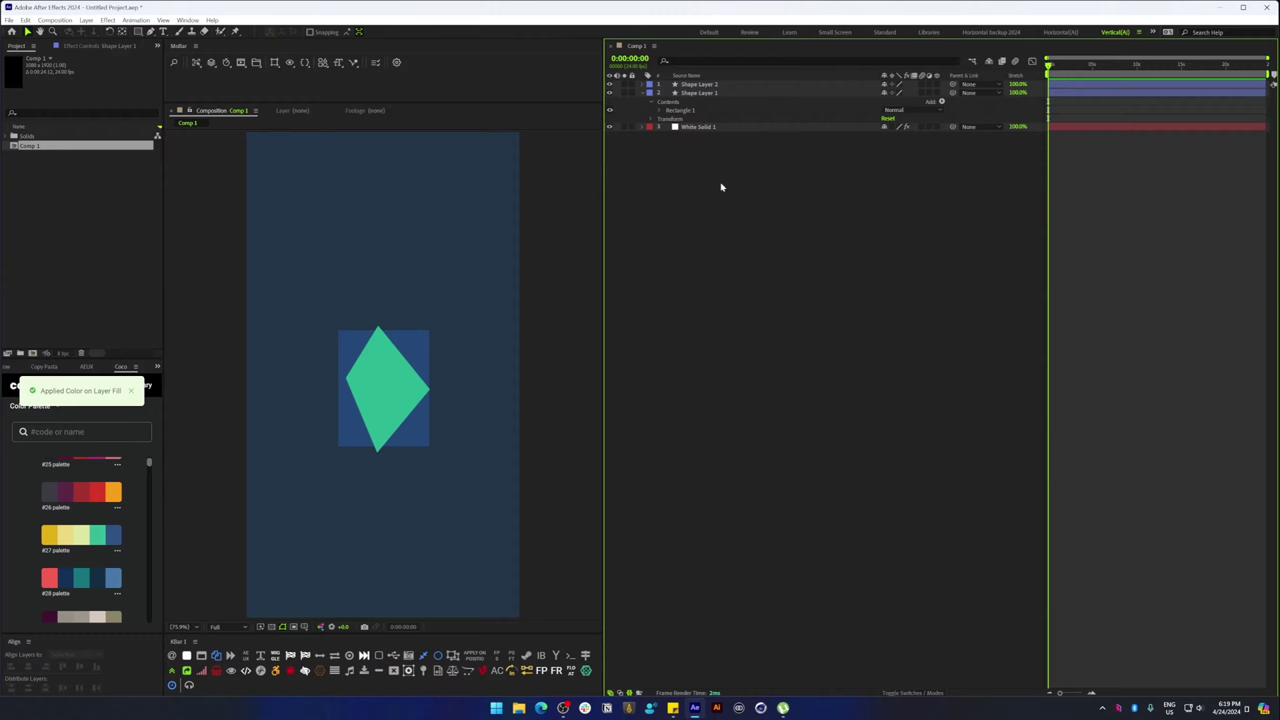
# - Duplicate the green diamond layer and reshape the copy with the Pen tool, pulling its points toward the rectangle's upper-right and lower-left corners
pyautogui.click(699, 86)
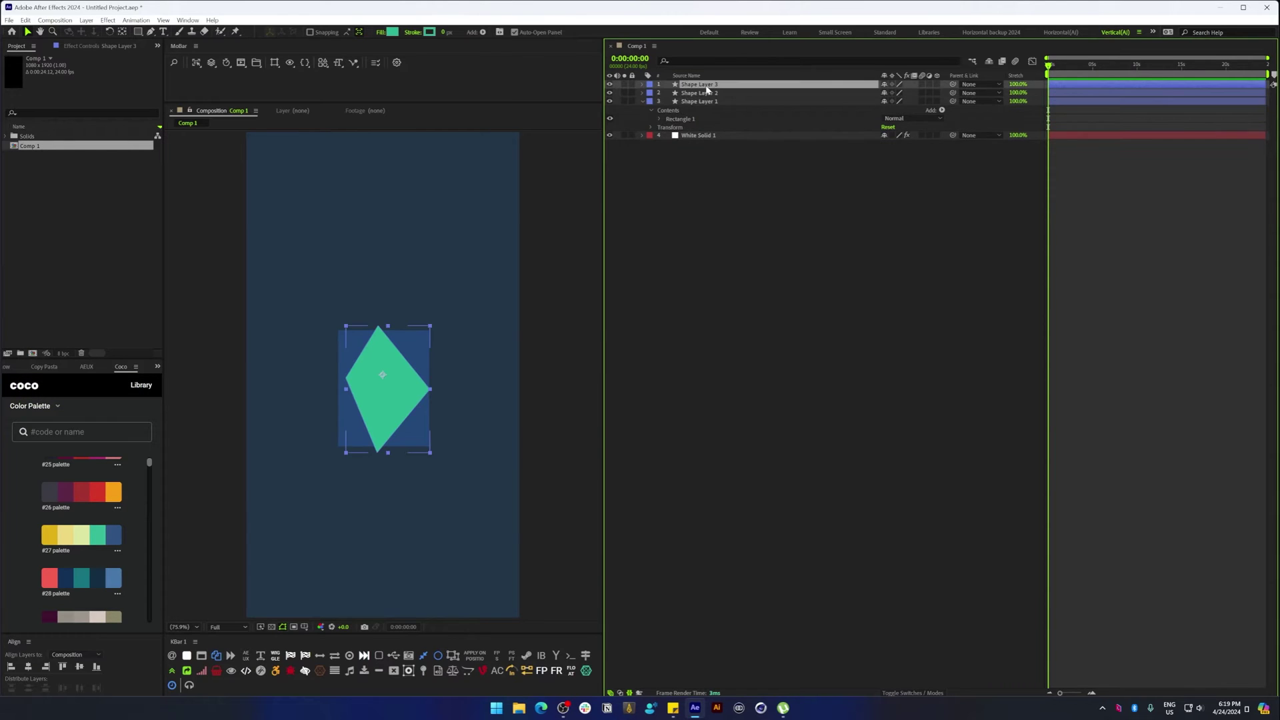
pyautogui.hotkey('ctrl', 'd')
pyautogui.press('g')
pyautogui.click(397, 348)
pyautogui.moveTo(412, 368); pyautogui.dragTo(410, 327)
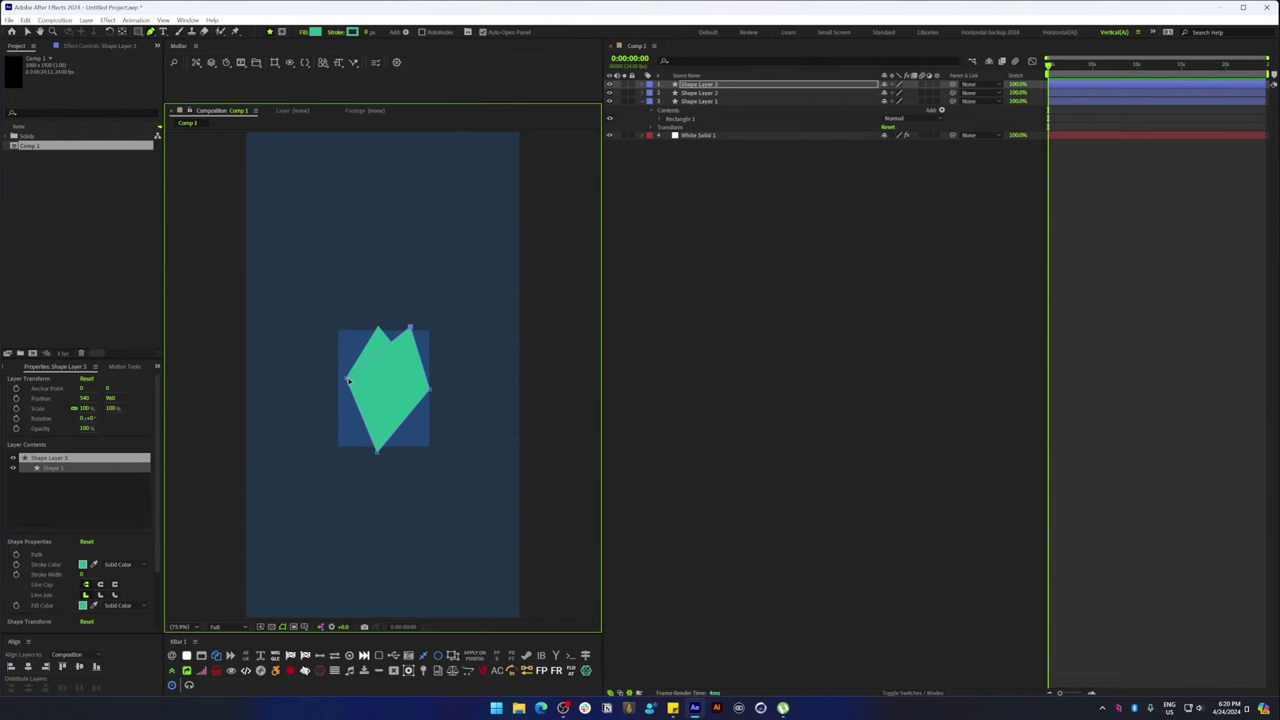
pyautogui.click(358, 406)
pyautogui.moveTo(367, 429); pyautogui.dragTo(332, 447)
pyautogui.click(759, 259)
# - Fill the reshaped duplicate, Shape Layer 3, with the dark yellow of #27 palette
pyautogui.click(719, 86)
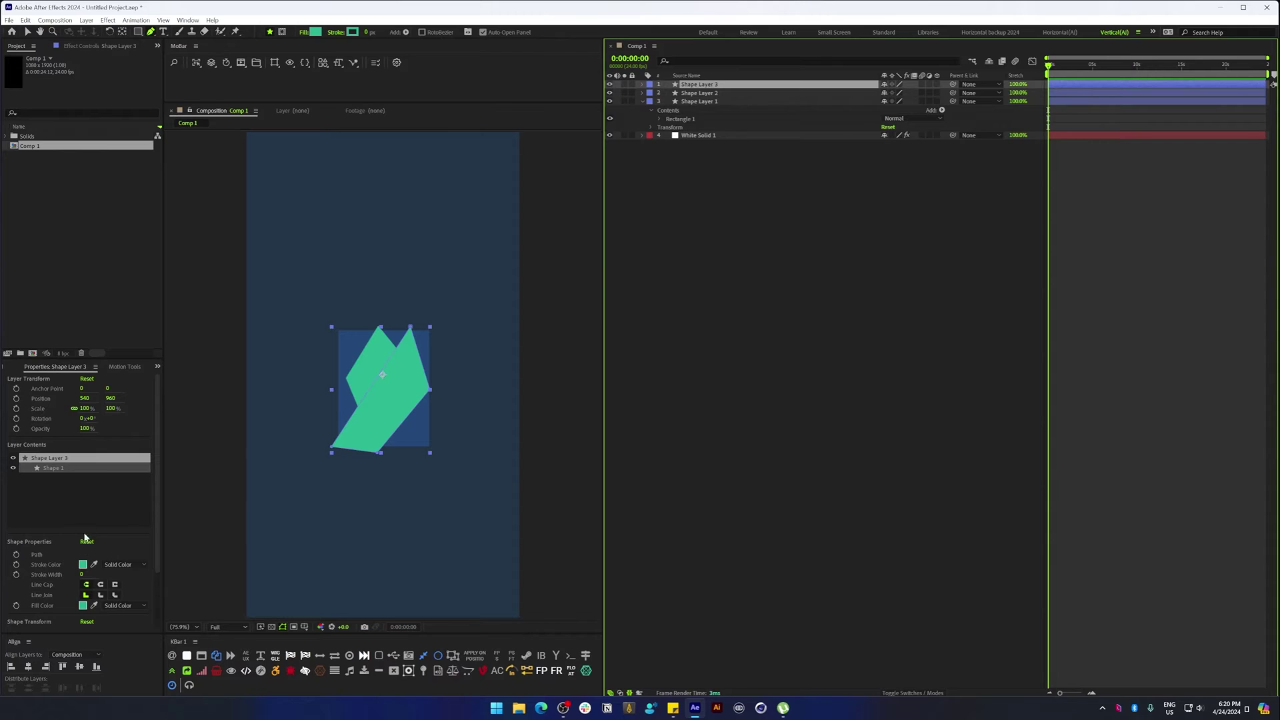
pyautogui.scroll(-7, 120, 368)
pyautogui.click(51, 536)
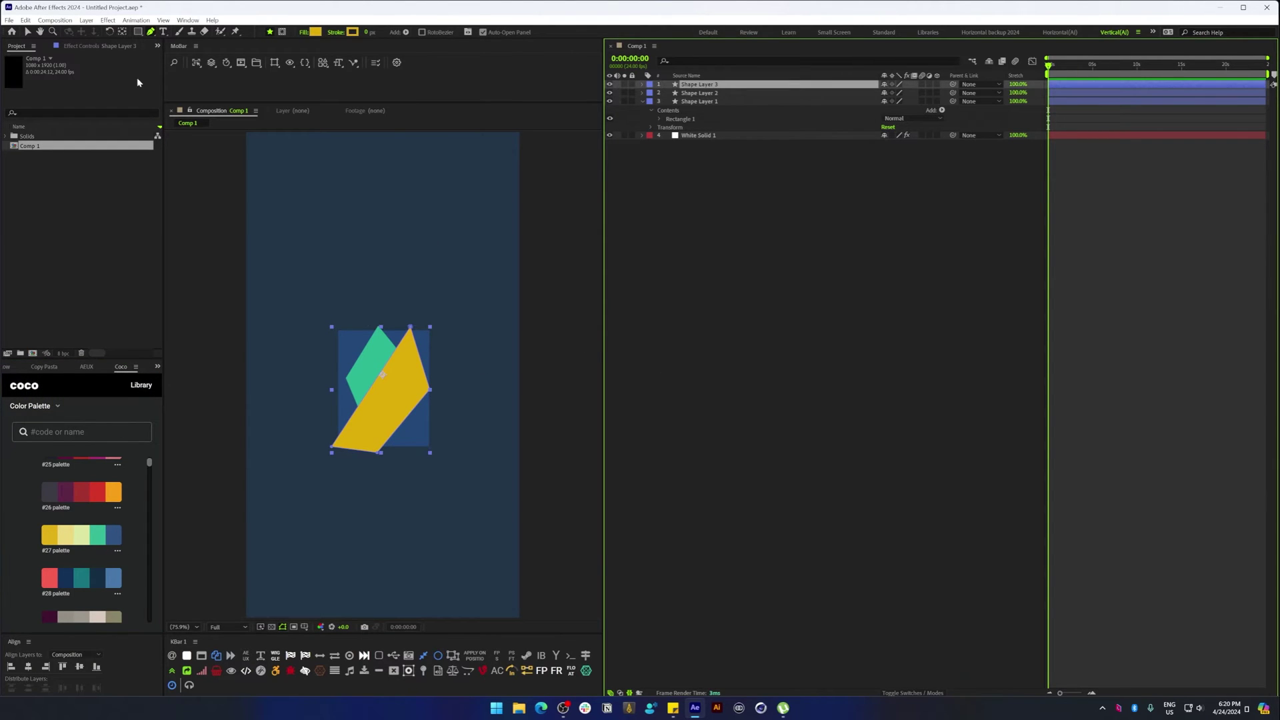
# - Turn the three shape layers into 3D layers
pyautogui.click(27, 32)
pyautogui.click(720, 193)
pyautogui.click(710, 85)
pyautogui.keyDown('shift'); pyautogui.click(711, 101); pyautogui.keyUp('shift')
pyautogui.click(936, 85)
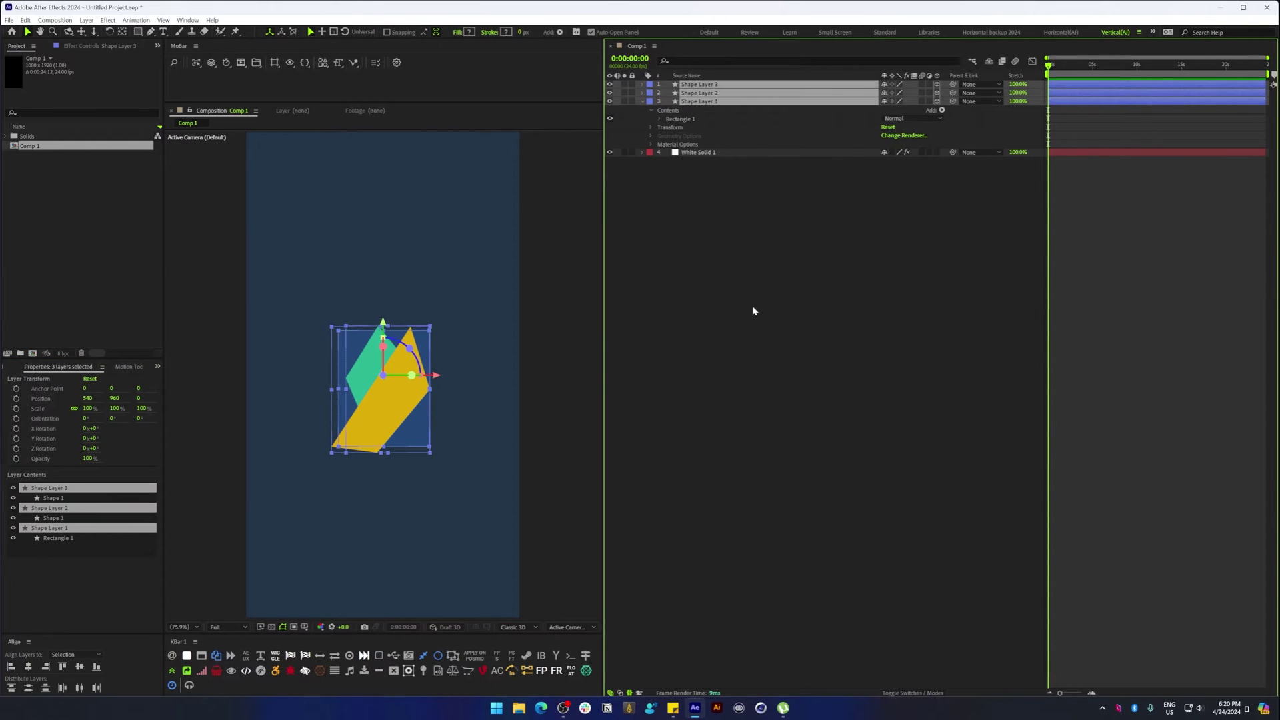
# - Switch the composition's 3D view from the active camera to Custom View 1
pyautogui.click(752, 310)
pyautogui.click(568, 627)
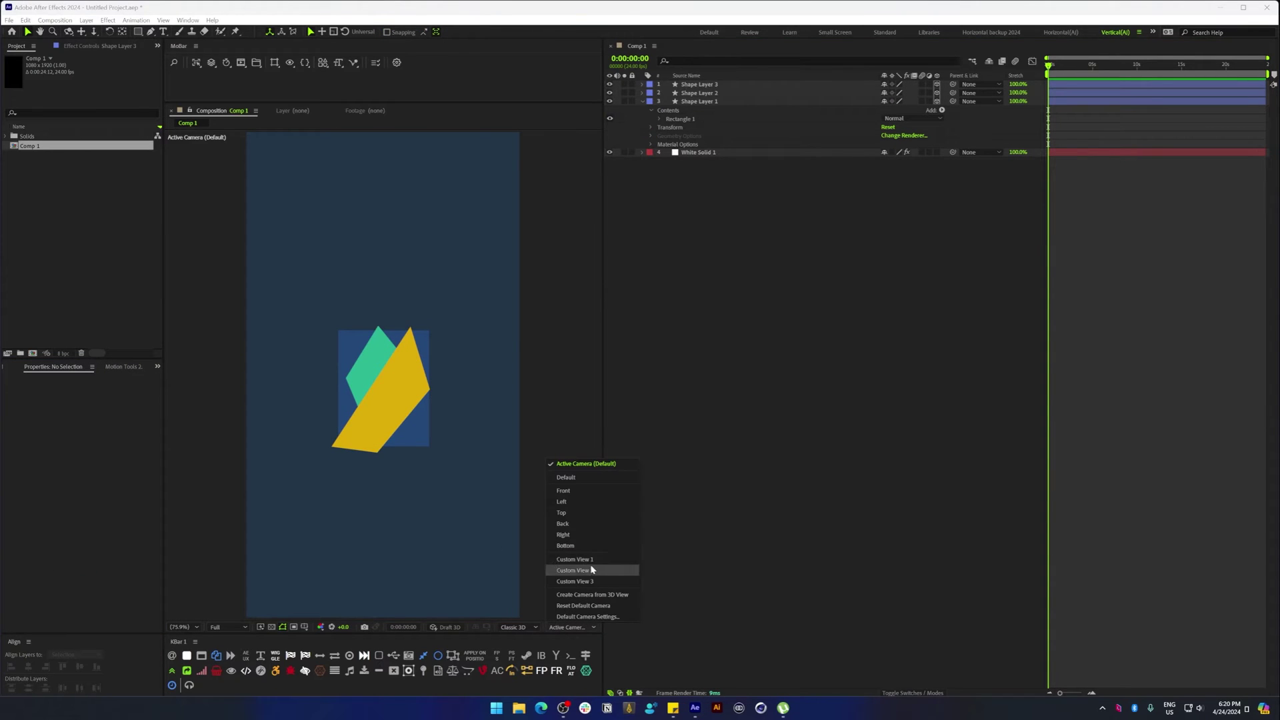
pyautogui.click(592, 561)
pyautogui.click(606, 367)
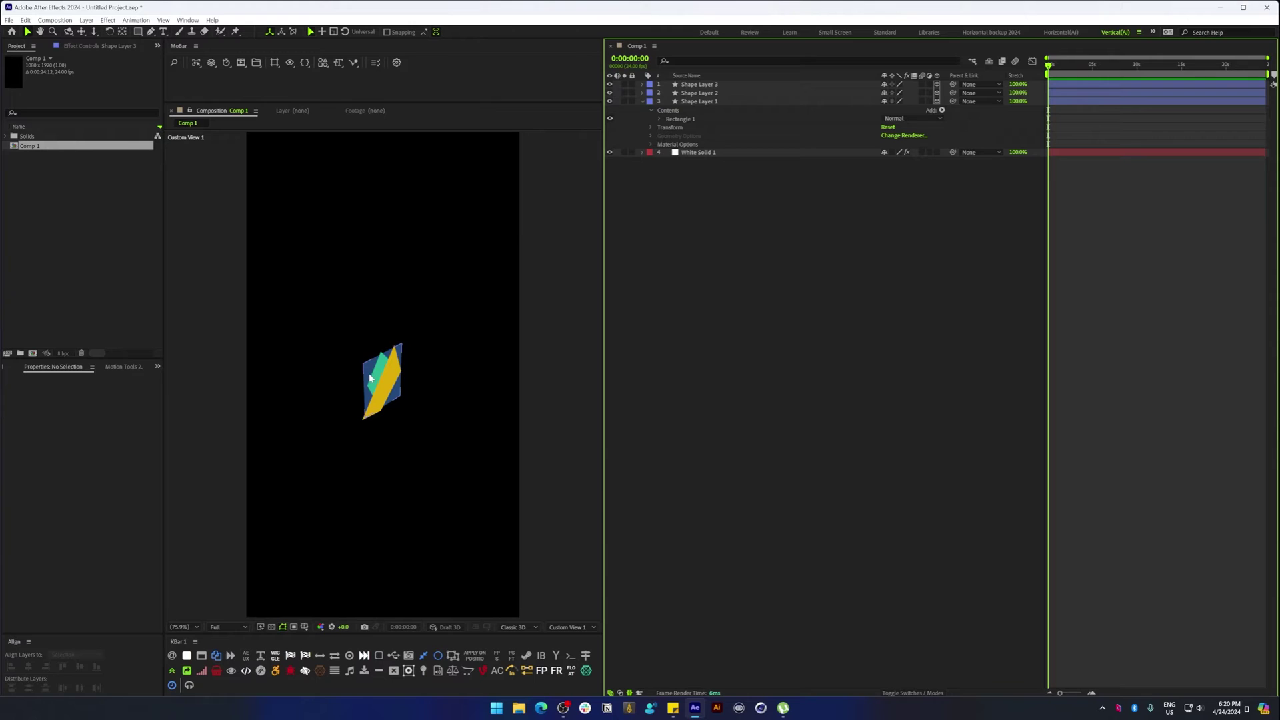
# - Move the blue rectangle in 3D to about 438, 960, -115 and orient it about 41° on the Y axis
pyautogui.click(369, 377)
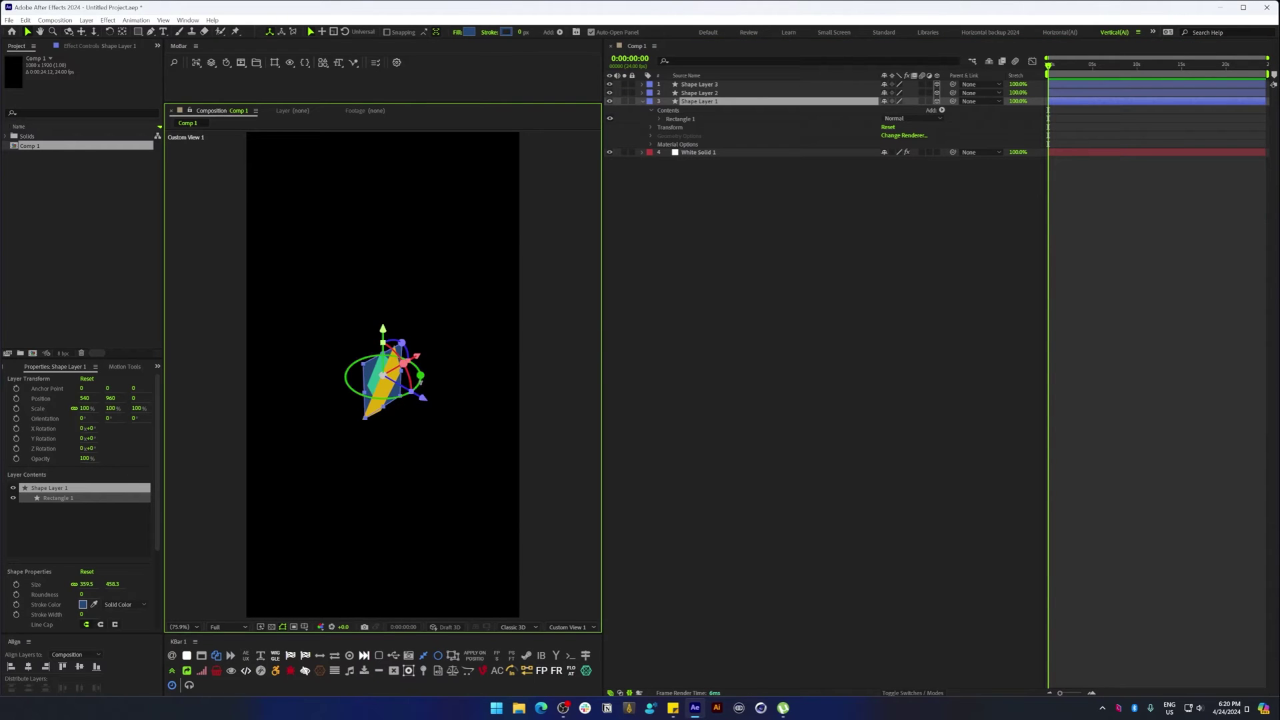
pyautogui.moveTo(419, 377); pyautogui.dragTo(370, 441)
pyautogui.press('u')
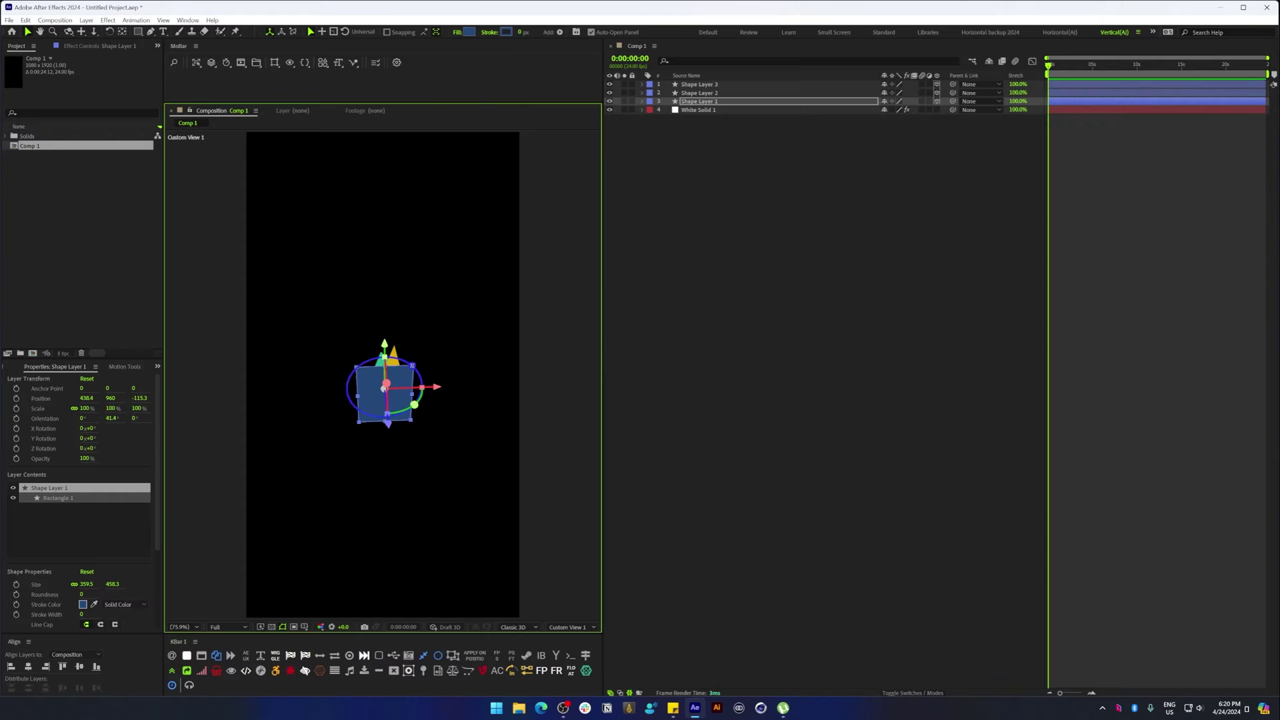
# - Push the green diamond back to about 134 on Z, and narrow the blue rectangle to about 54% width with a Y orientation of about 56°
pyautogui.click(706, 94)
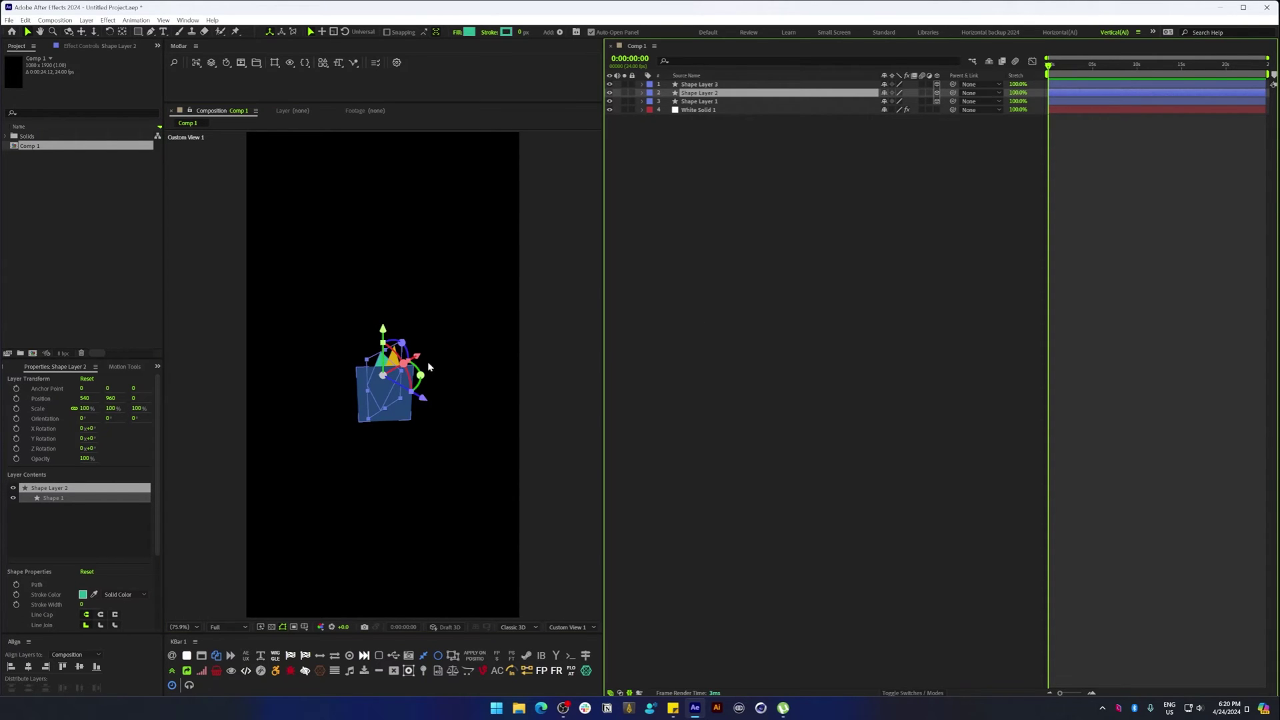
pyautogui.moveTo(421, 398); pyautogui.dragTo(385, 377)
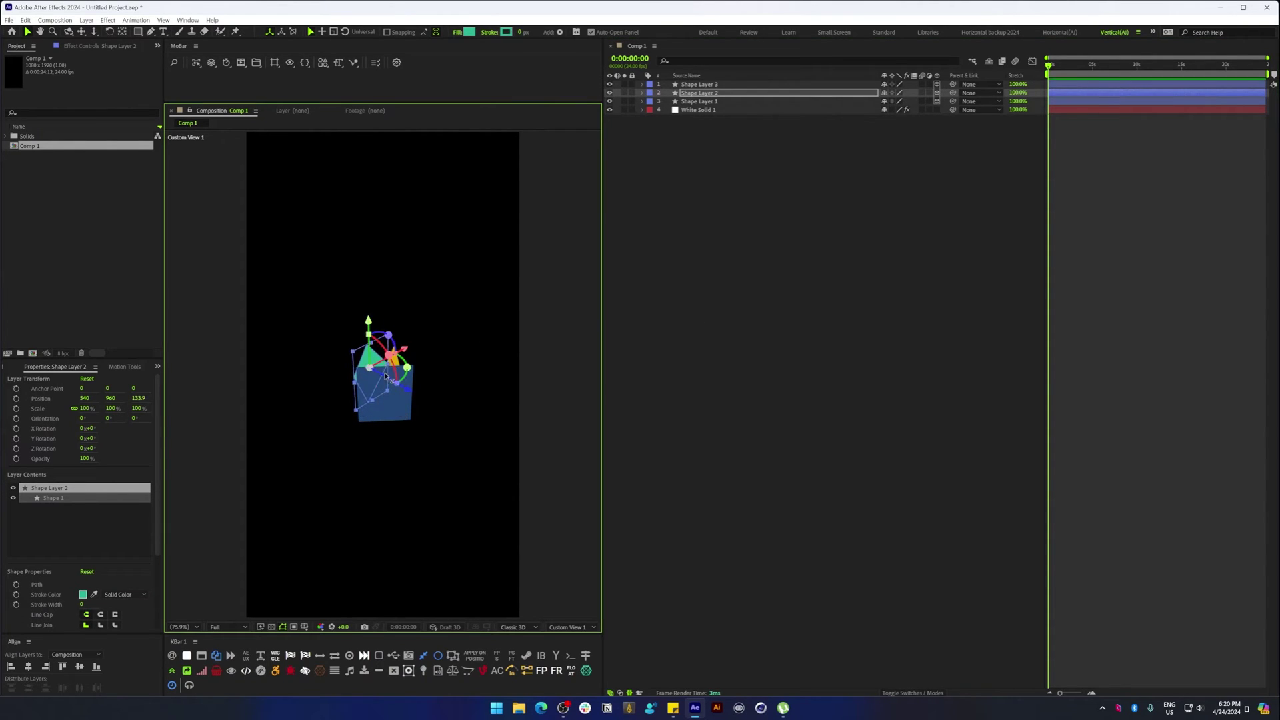
pyautogui.click(700, 101)
pyautogui.moveTo(400, 408); pyautogui.dragTo(372, 425)
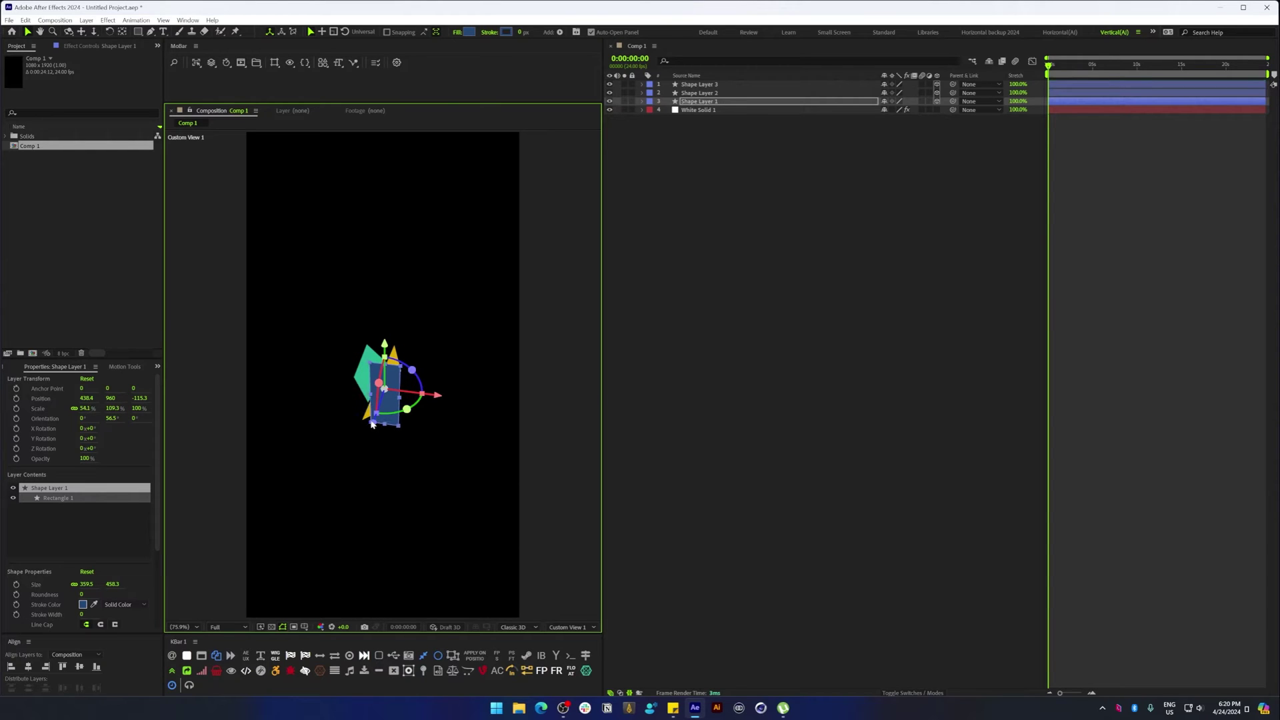
# - Move the yellow shape to about 704, 960, 45 and orient it about 75° on the Y axis
pyautogui.click(698, 93)
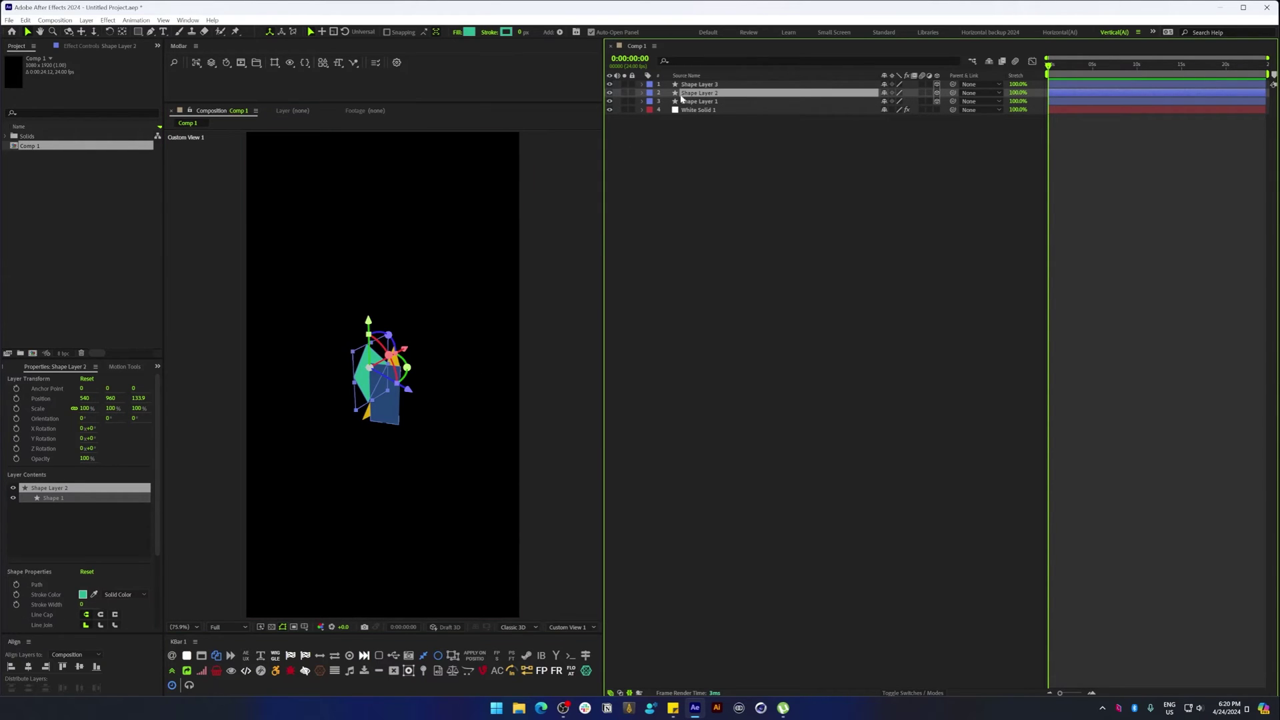
pyautogui.click(705, 85)
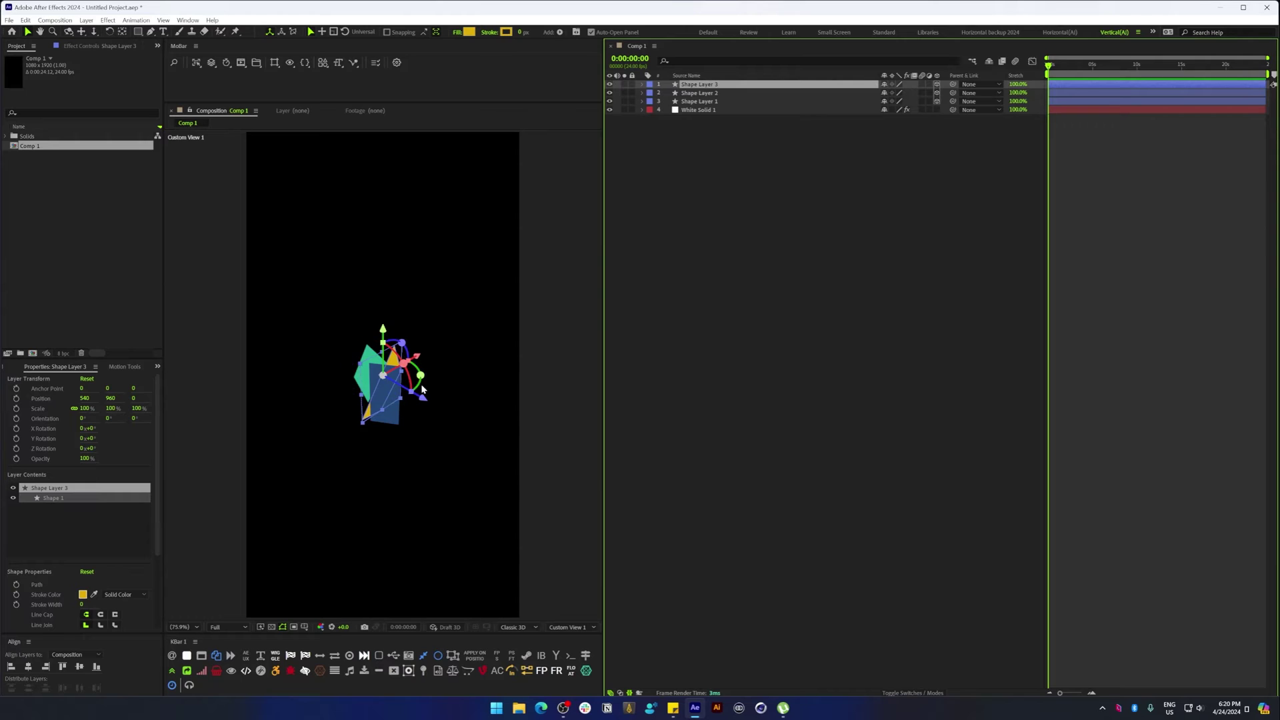
pyautogui.moveTo(422, 389); pyautogui.dragTo(390, 395)
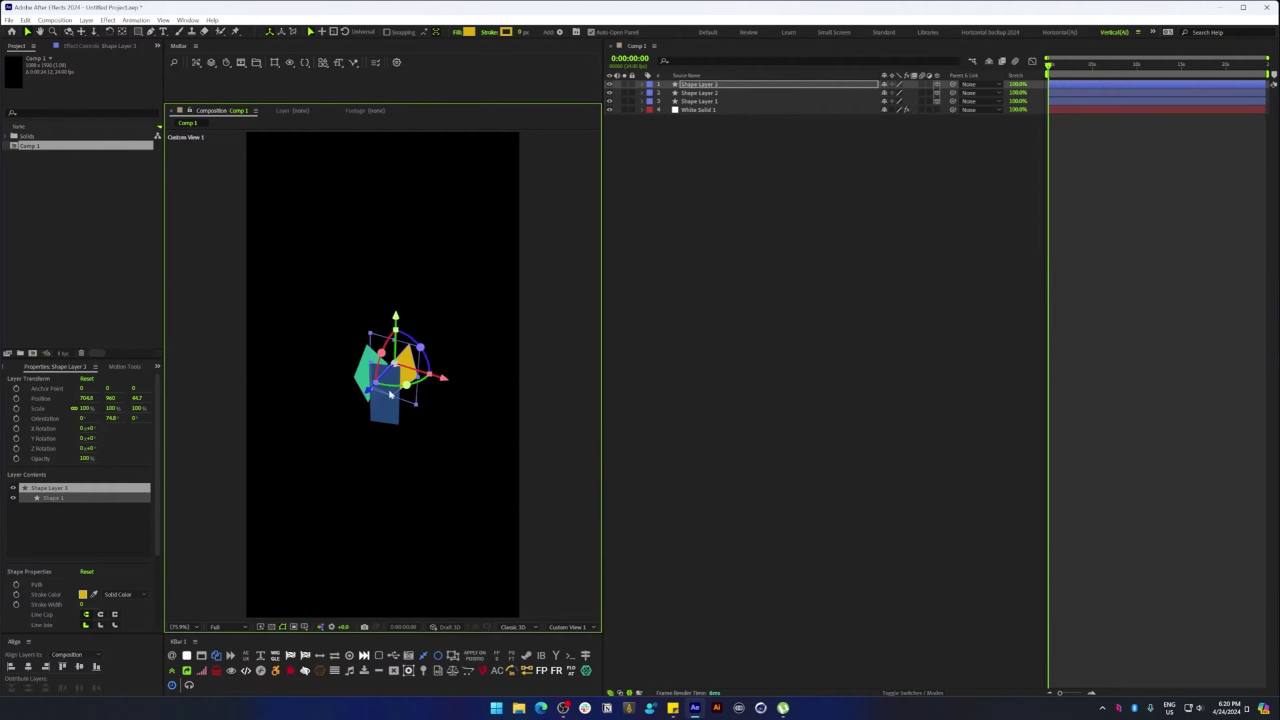
pyautogui.click(753, 323)
# - Add a new null object above the three shape layers
pyautogui.click(707, 84)
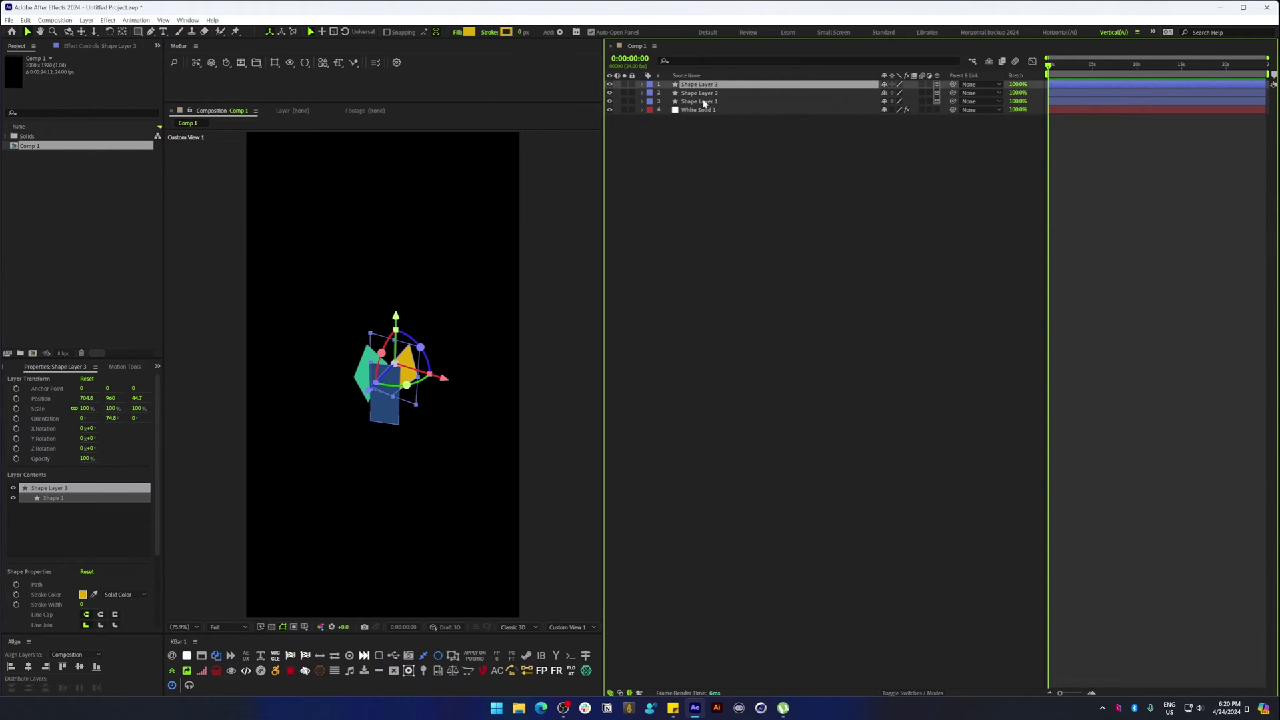
pyautogui.keyDown('shift'); pyautogui.click(704, 103); pyautogui.keyUp('shift')
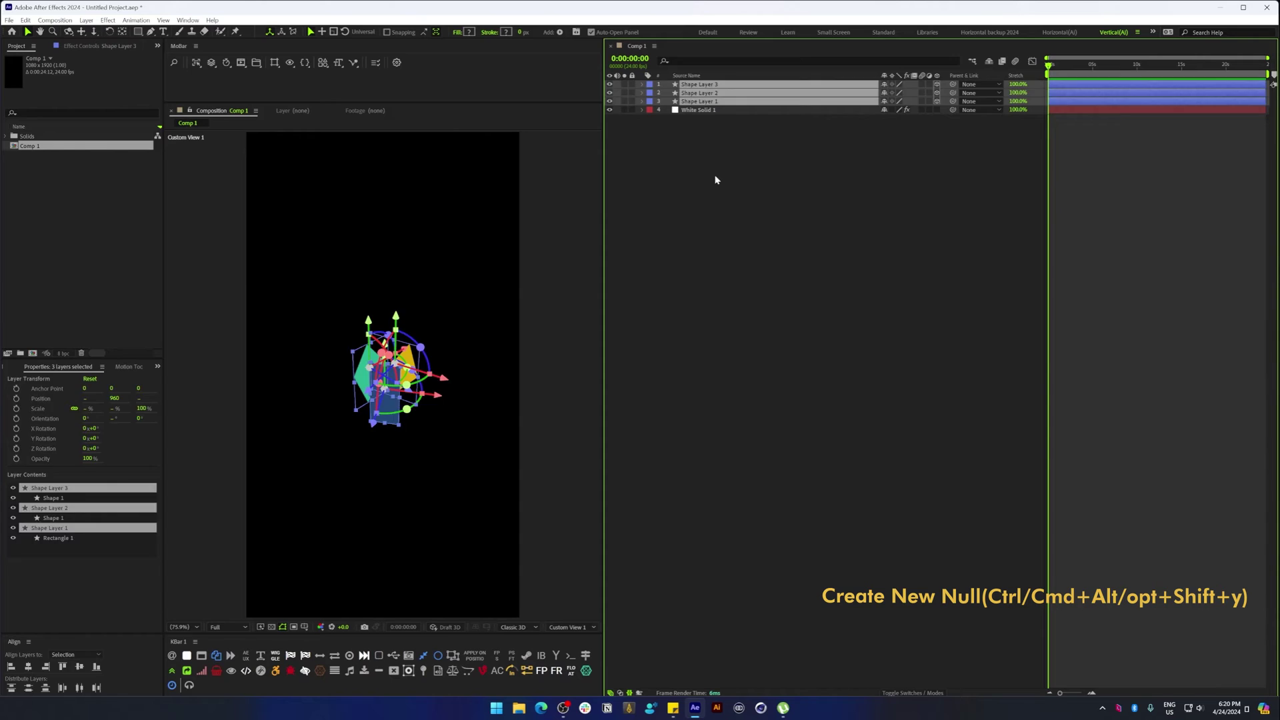
pyautogui.hotkey('ctrl', 'alt', 'shift', 'y')
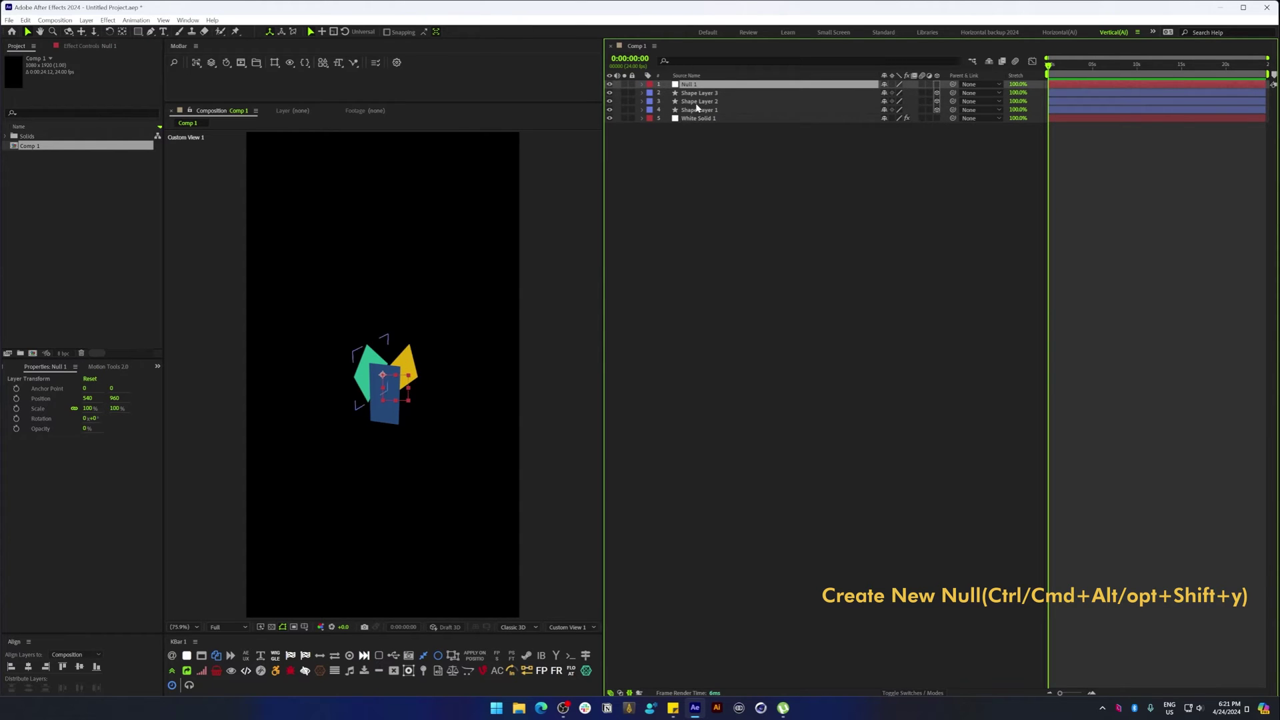
# - Parent the three shape layers to the null object
pyautogui.click(752, 93)
pyautogui.keyDown('shift'); pyautogui.click(753, 110); pyautogui.keyUp('shift')
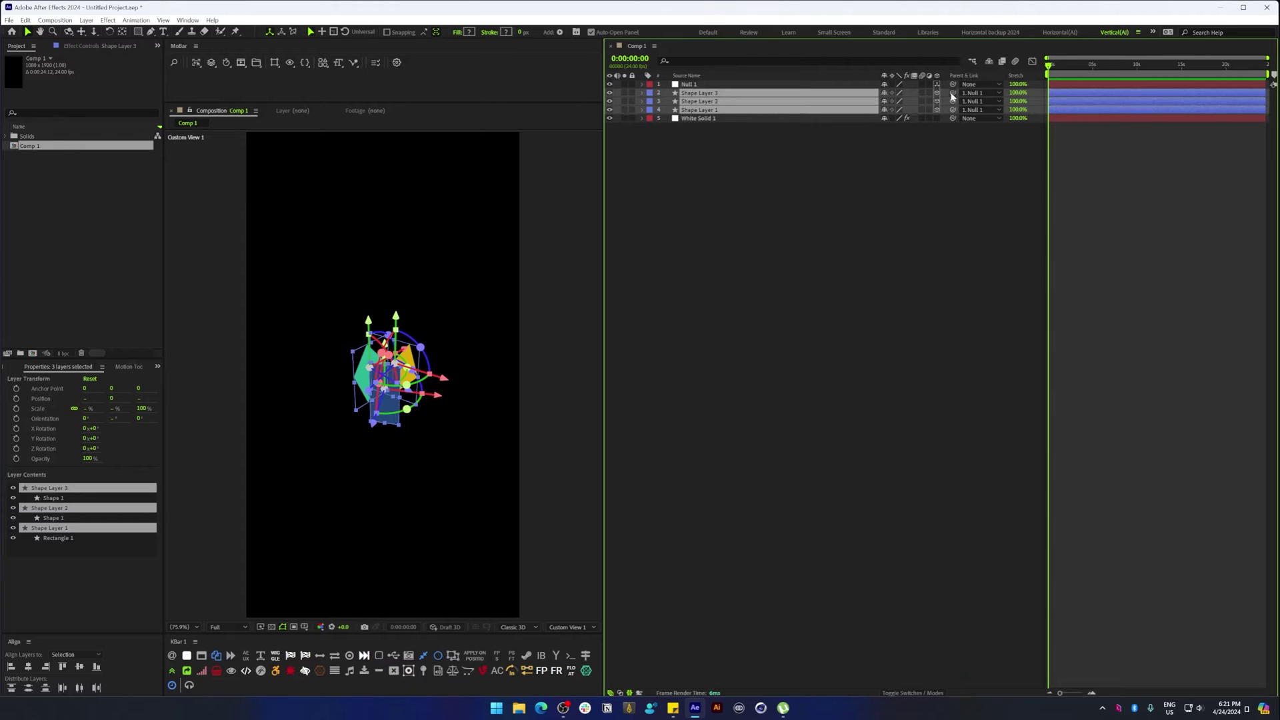
pyautogui.click(760, 173)
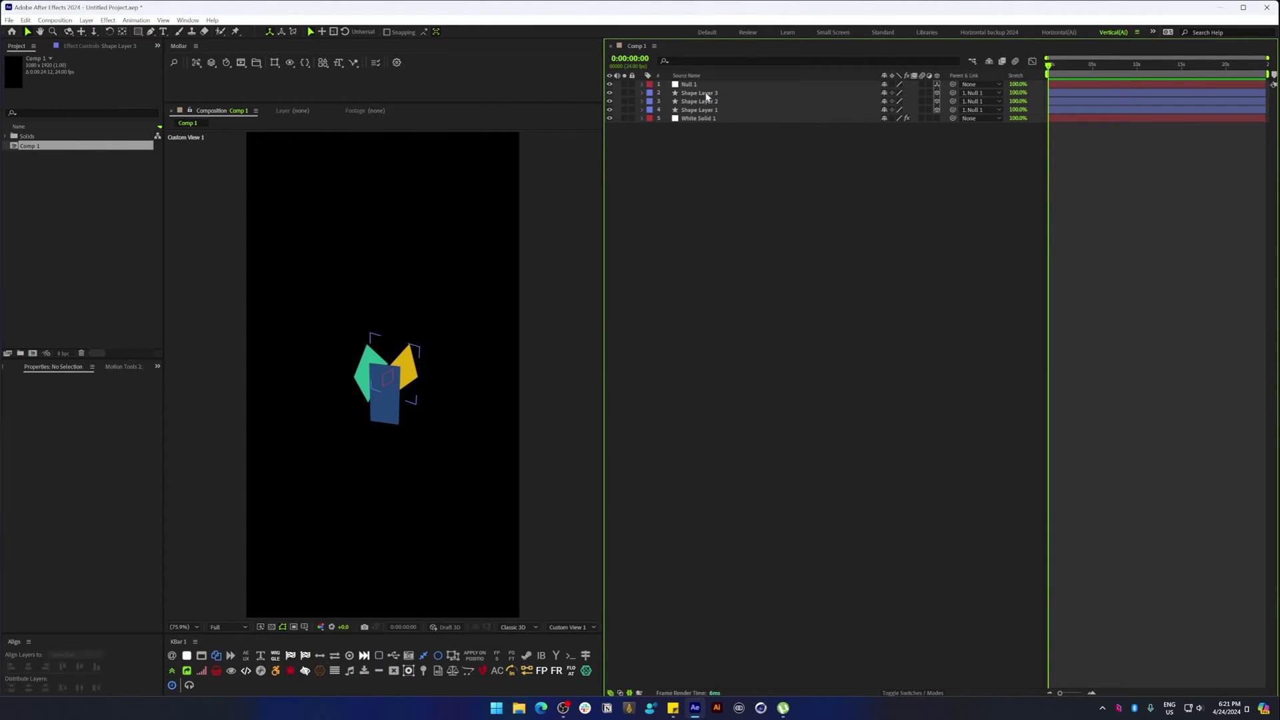
# - Set the Y Rotation of the null to about 97° so it turns the whole shape group
pyautogui.click(700, 85)
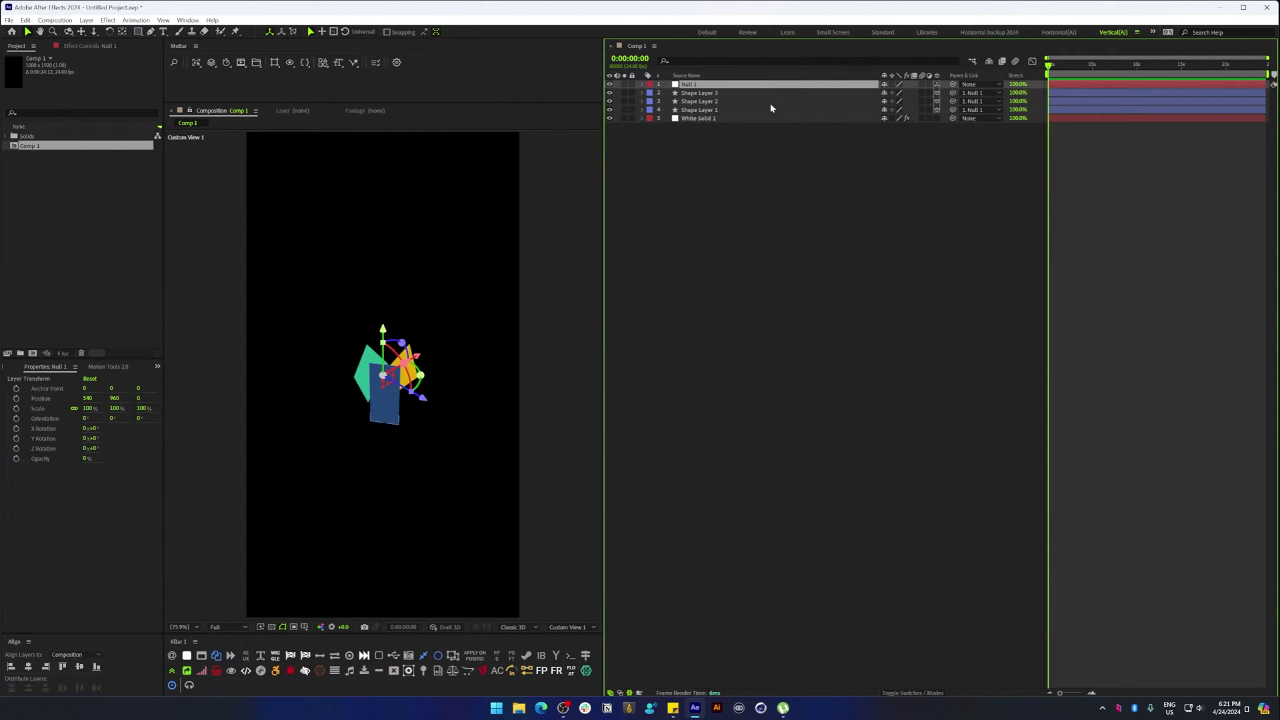
pyautogui.press('r')
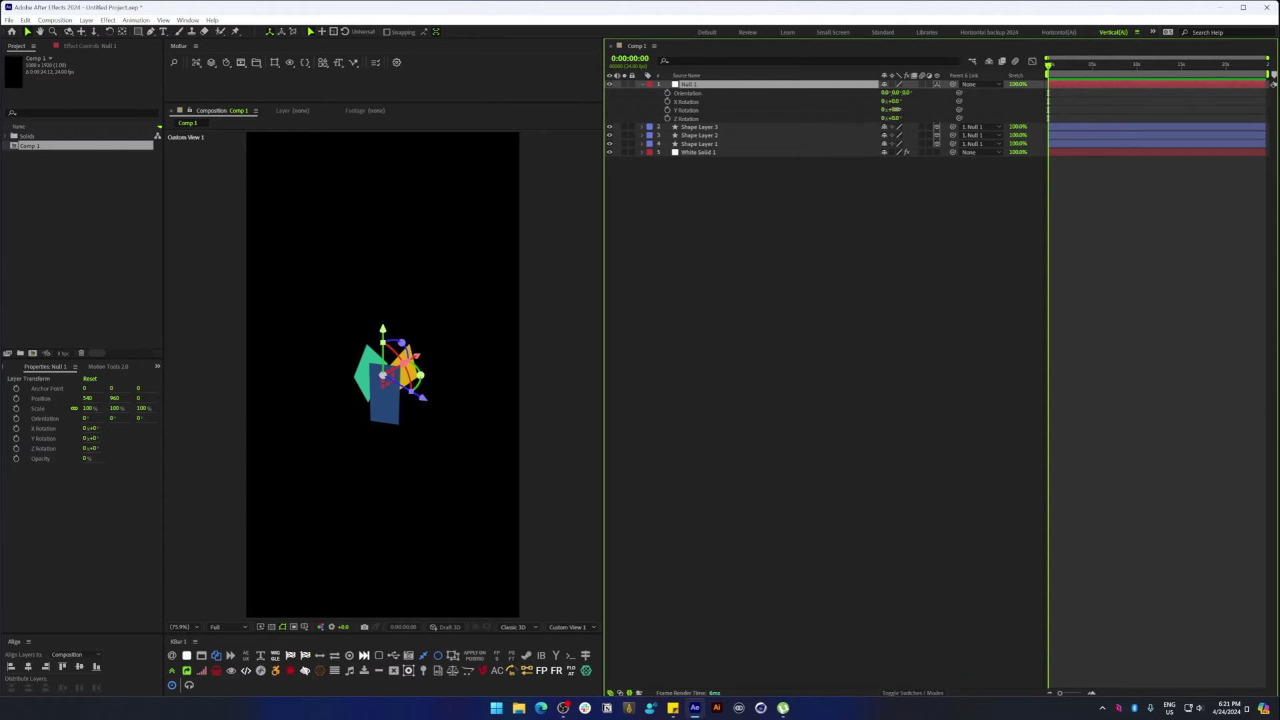
pyautogui.moveTo(896, 110); pyautogui.dragTo(948, 110)
pyautogui.click(777, 162)
# - Duplicate the null with its three shape layers and move the copies together above the originals
pyautogui.click(709, 127)
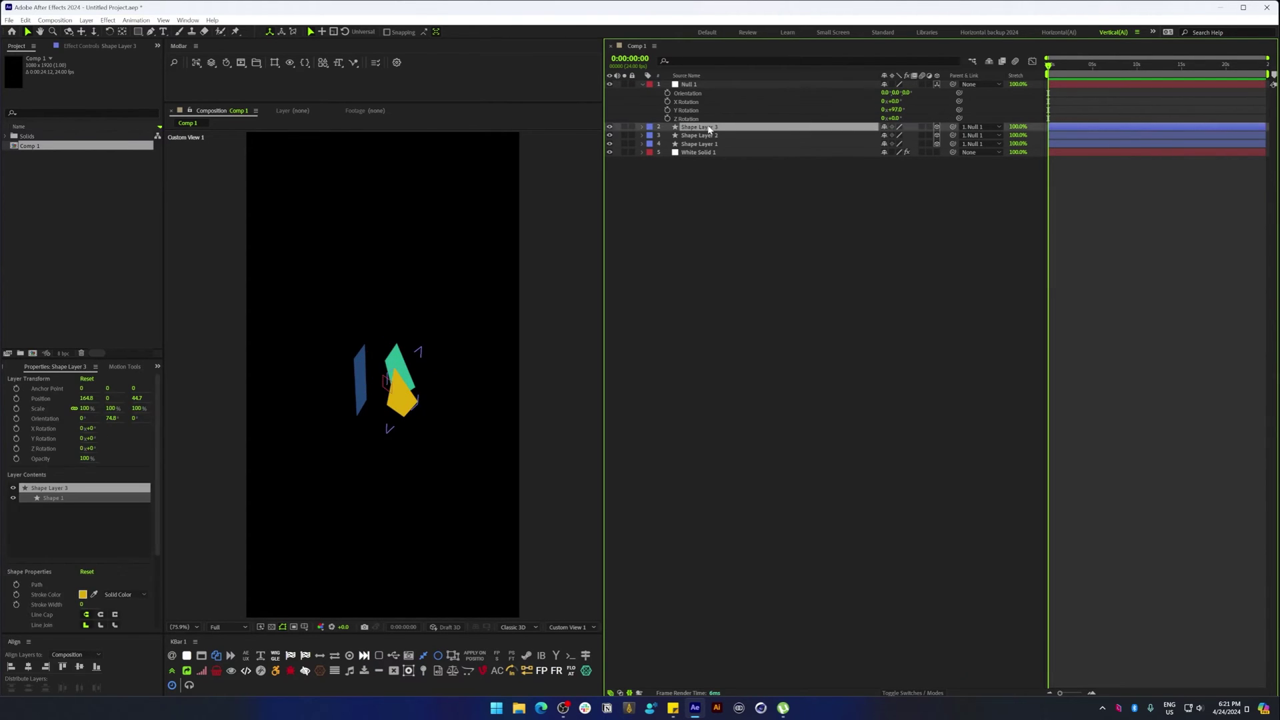
pyautogui.click(712, 85)
pyautogui.keyDown('shift'); pyautogui.click(716, 144); pyautogui.keyUp('shift')
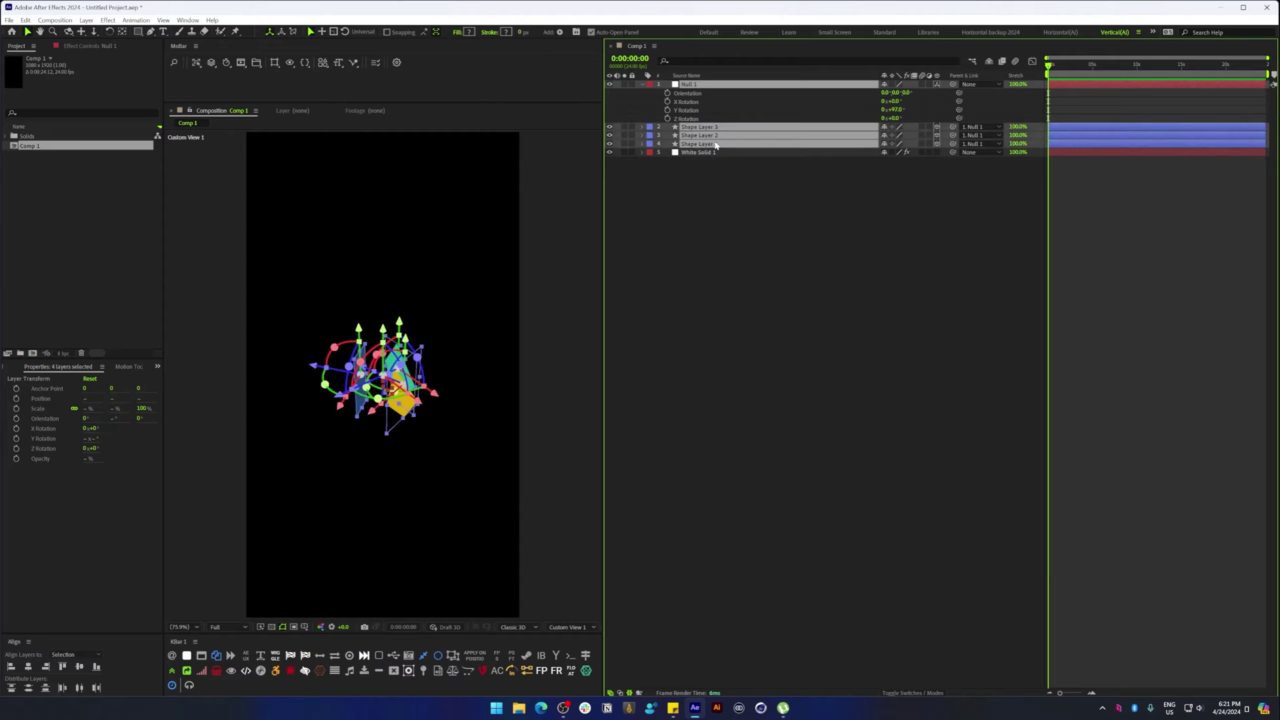
pyautogui.hotkey('ctrl', 'd')
pyautogui.moveTo(702, 138); pyautogui.dragTo(705, 91)
pyautogui.click(723, 146)
# - Set the duplicated null's Y Rotation to about 172°
pyautogui.click(766, 85)
pyautogui.press('r')
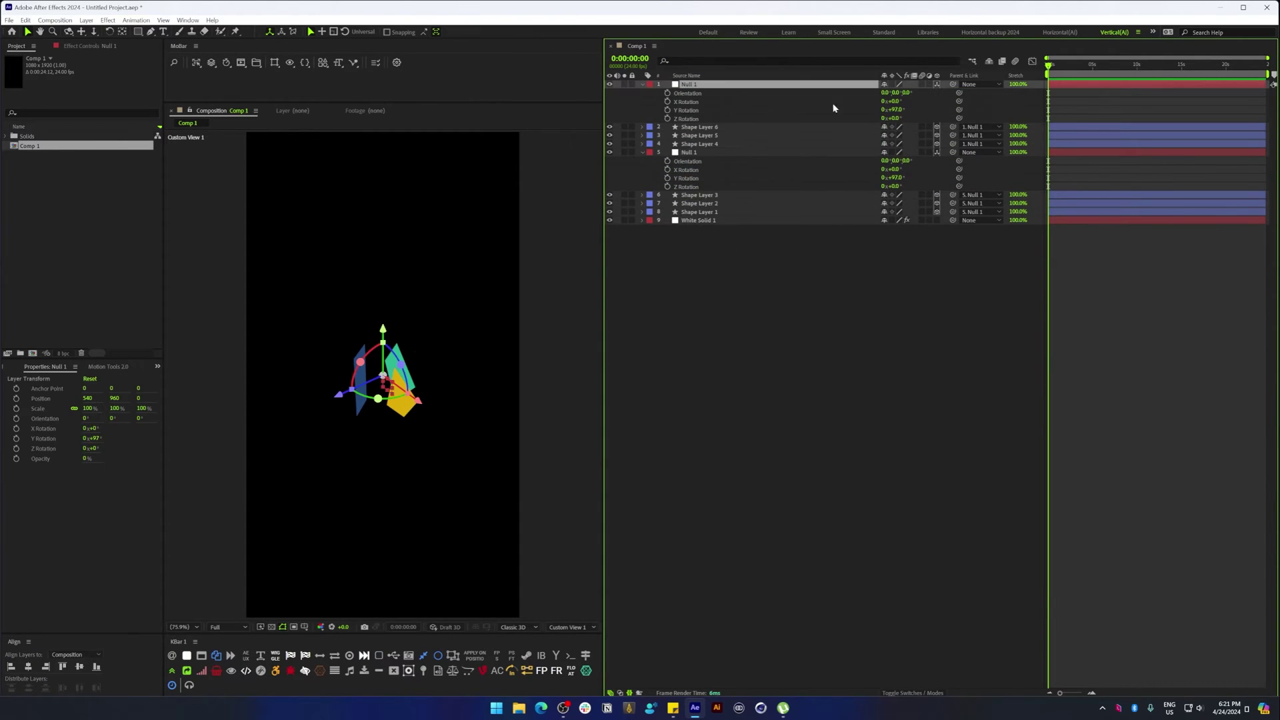
pyautogui.moveTo(896, 110); pyautogui.dragTo(937, 112)
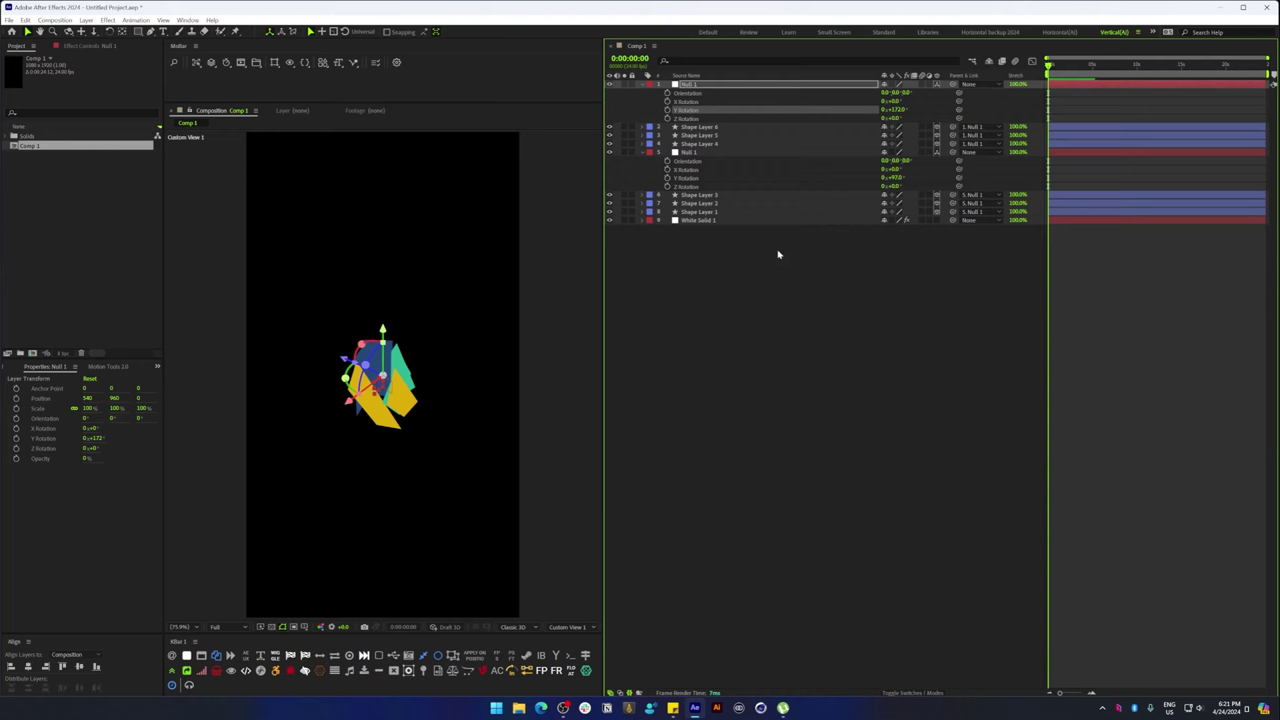
pyautogui.click(748, 313)
# - Recolour the duplicated yellow shape and green diamond with light tones from the #27 palette
pyautogui.click(374, 414)
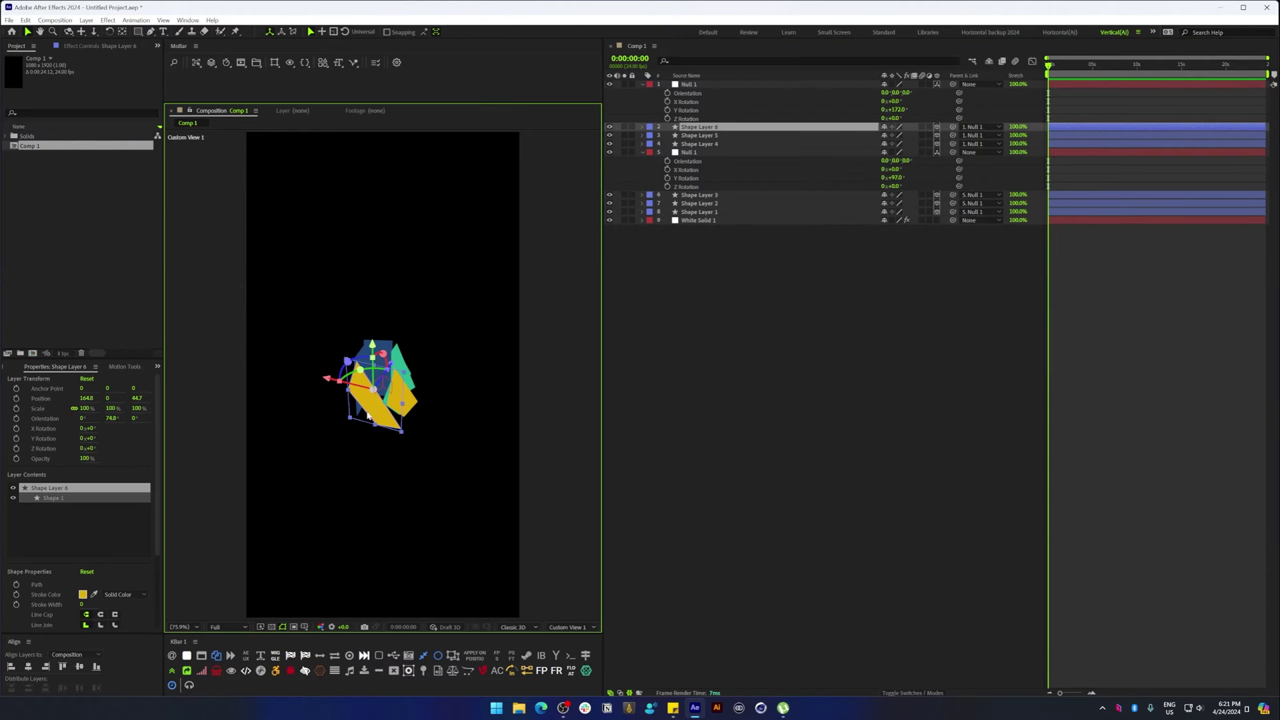
pyautogui.scroll(-4, 127, 367)
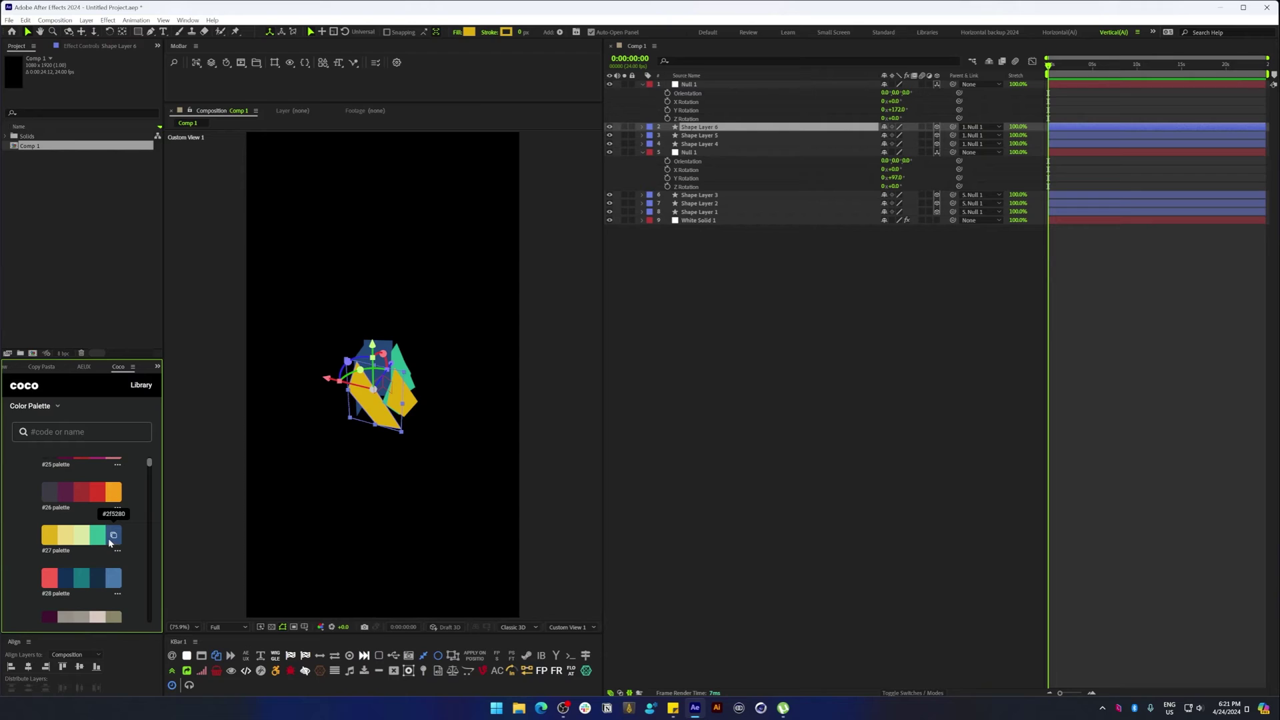
pyautogui.click(81, 538)
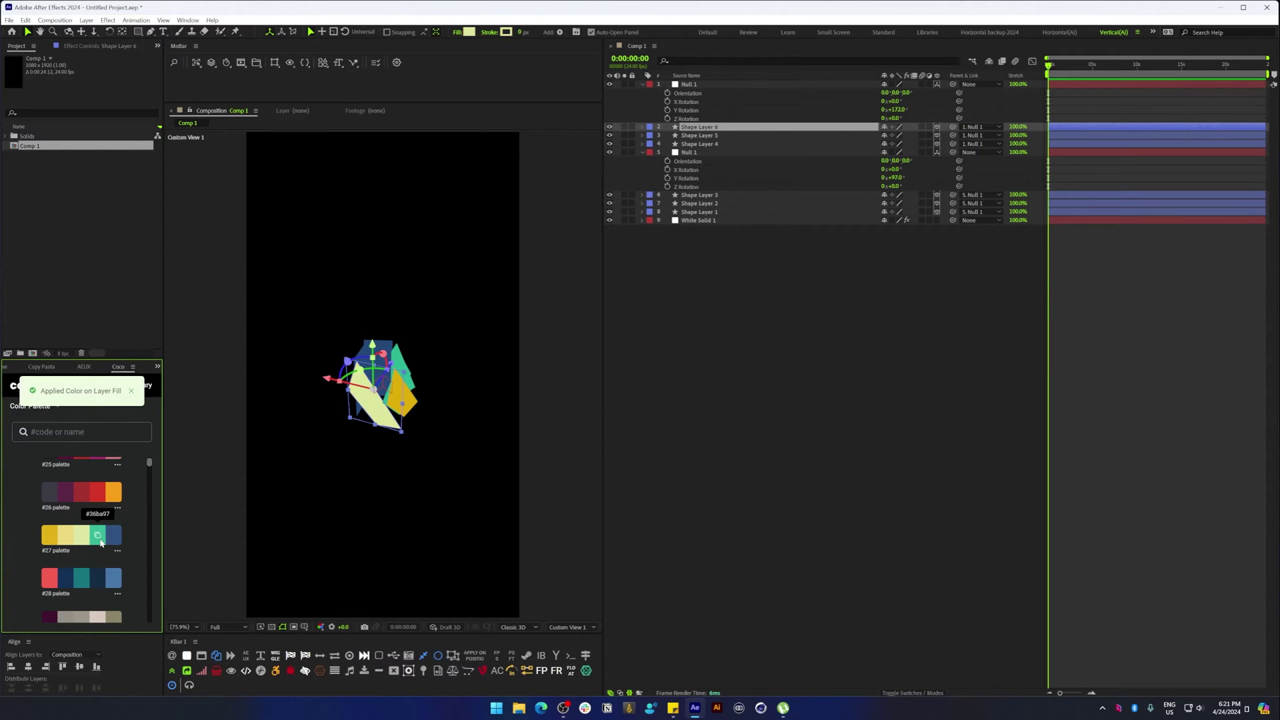
pyautogui.click(729, 136)
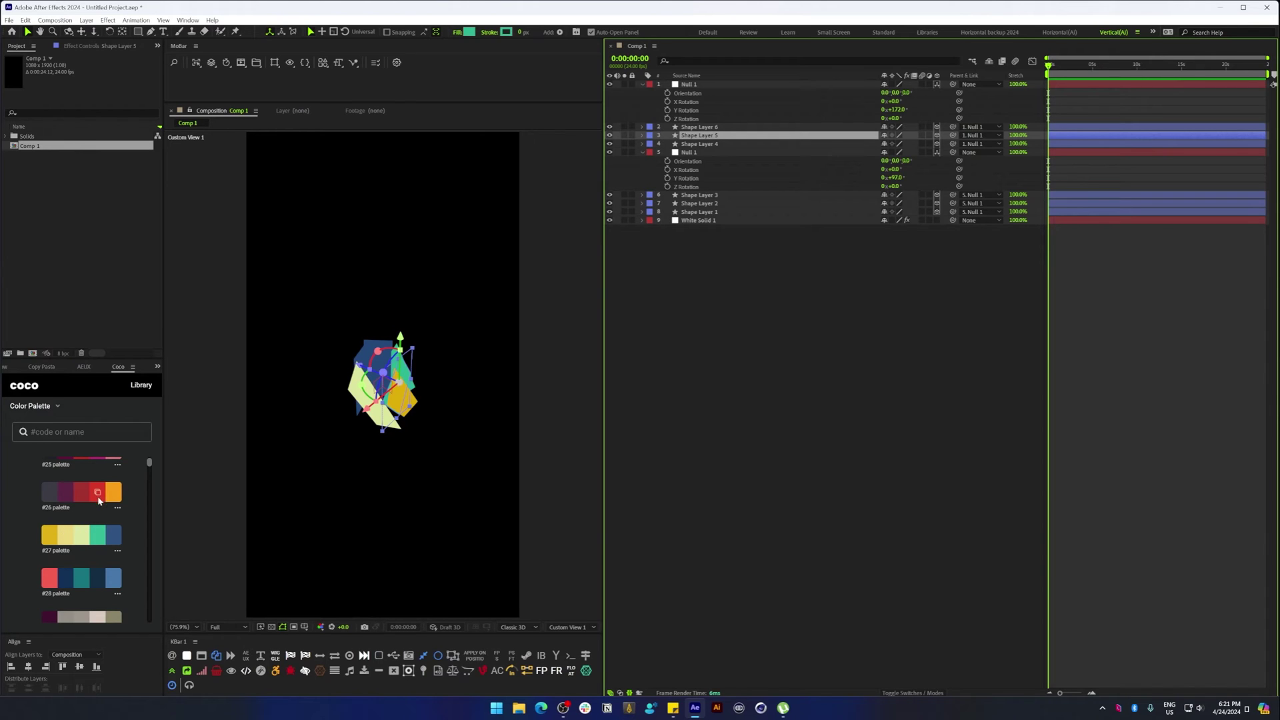
pyautogui.click(103, 537)
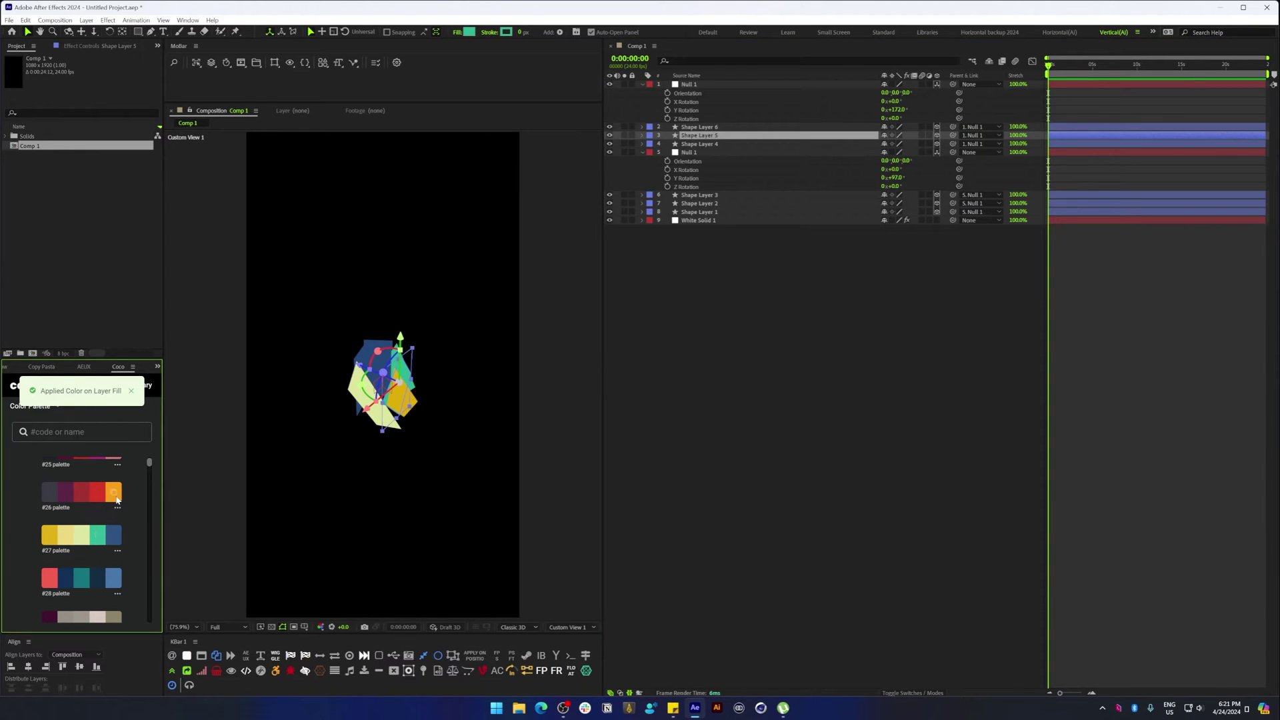
pyautogui.click(117, 493)
pyautogui.click(105, 537)
# - Recolour the duplicated blue rectangle with the golden yellow of the #27 palette
pyautogui.hotkey('ctrl', 'Down')
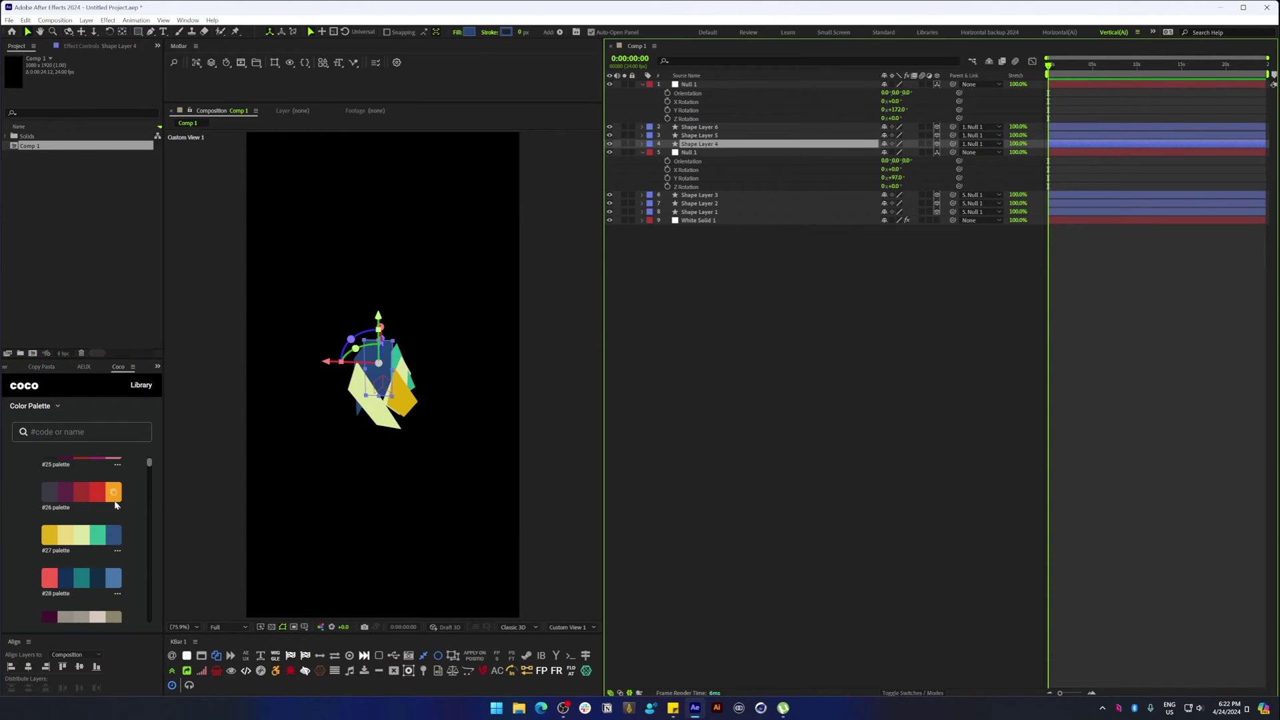
pyautogui.click(115, 497)
pyautogui.click(115, 497)
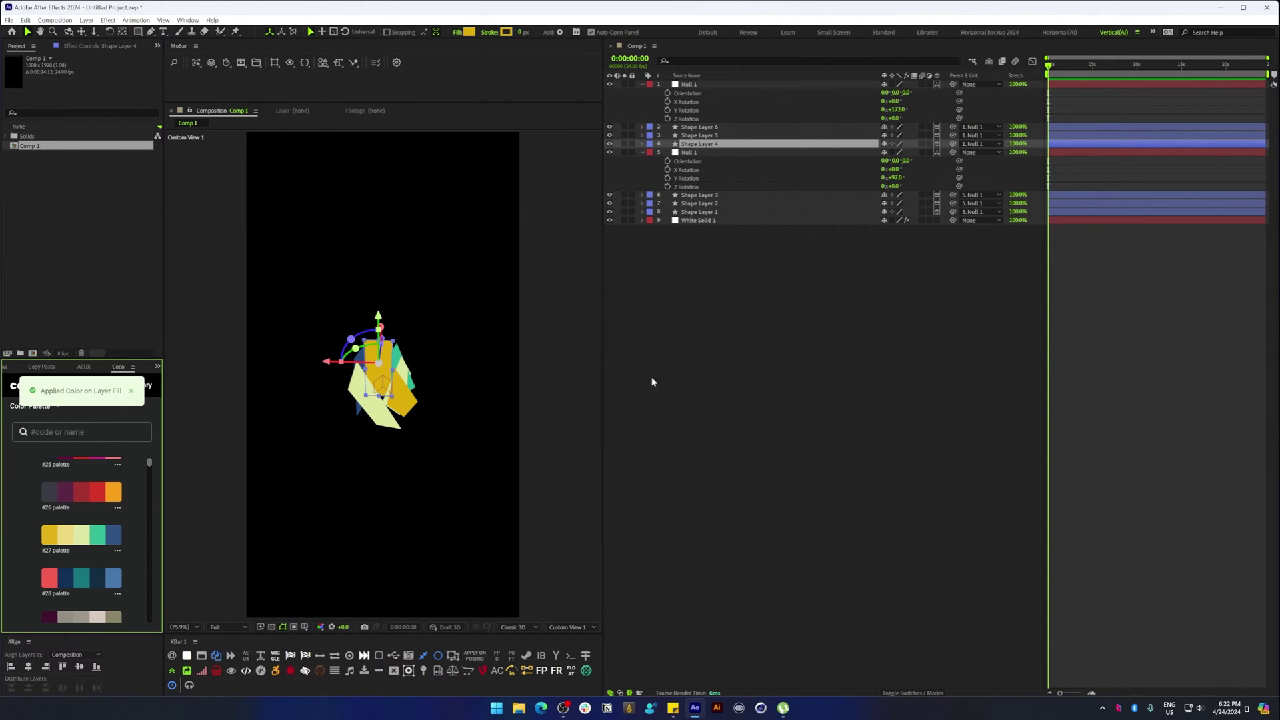
pyautogui.click(702, 359)
# - Duplicate the second null together with its three shape layers to form a third set on top
pyautogui.click(709, 86)
pyautogui.keyDown('shift'); pyautogui.click(703, 143); pyautogui.keyUp('shift')
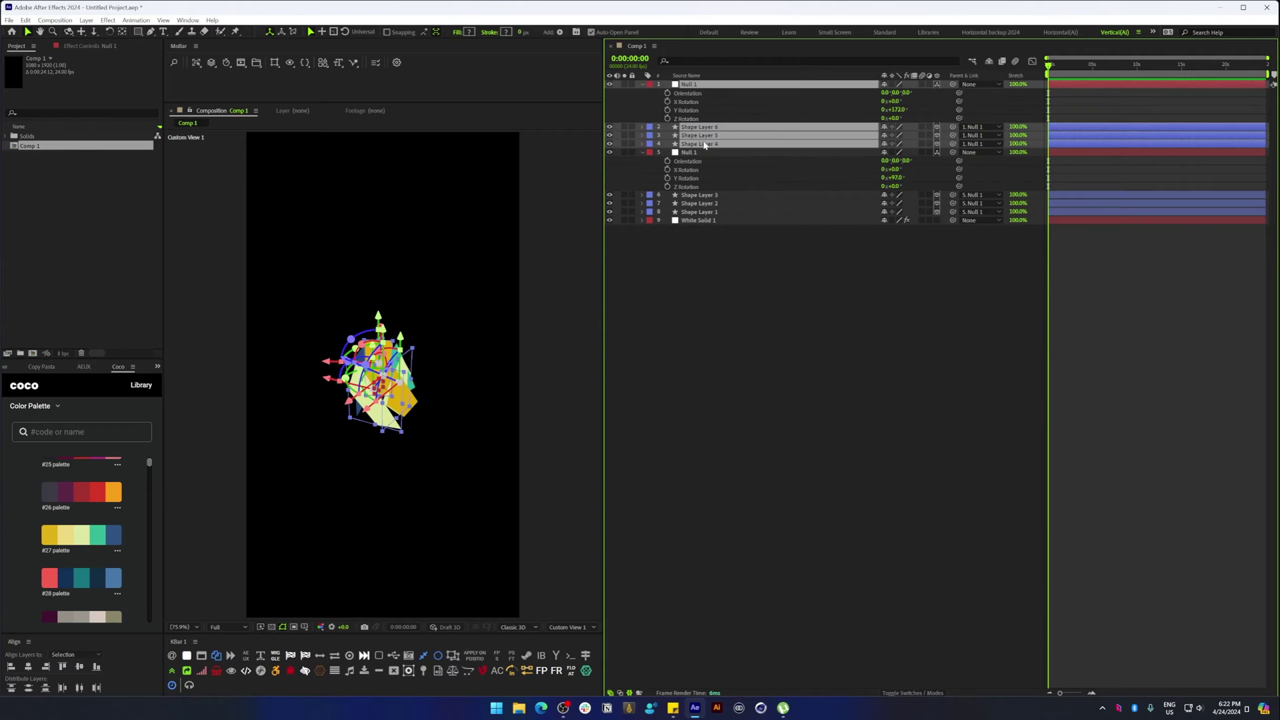
pyautogui.hotkey('ctrl', 'd')
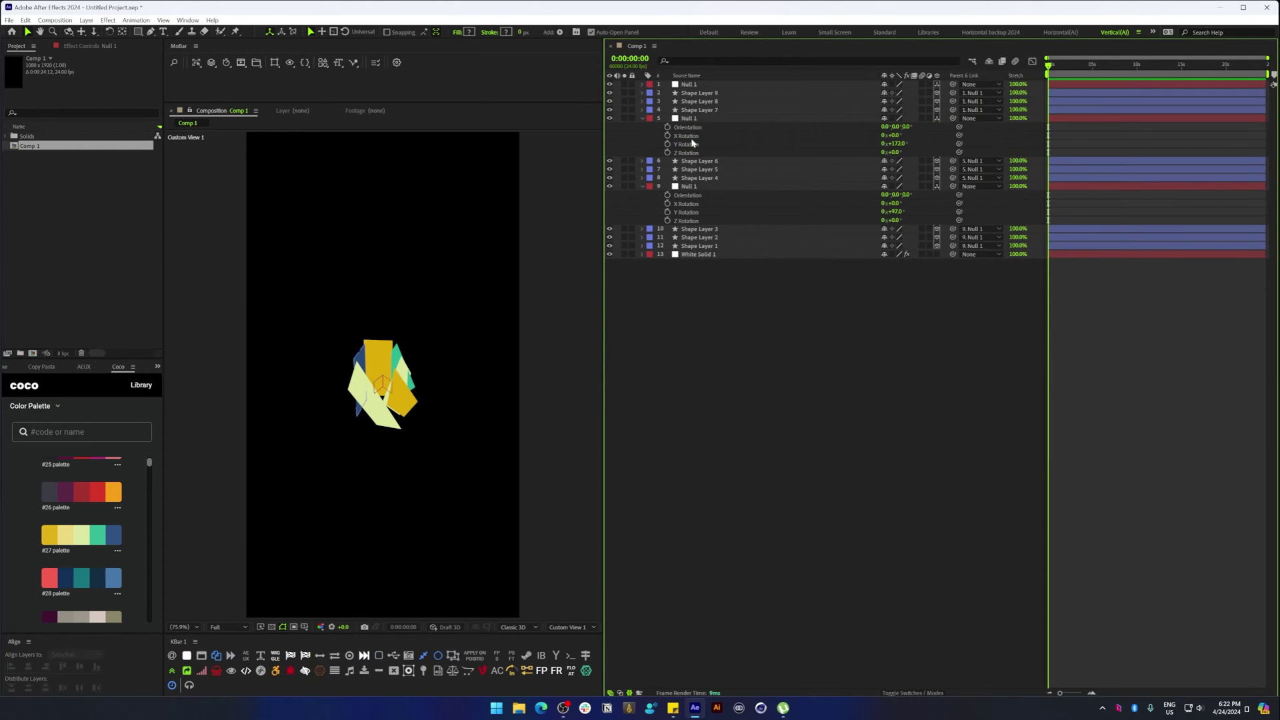
# - Rotate the third set's null to about 86° on X and 254° on Y
pyautogui.click(693, 84)
pyautogui.press('r')
pyautogui.moveTo(893, 101); pyautogui.dragTo(929, 118)
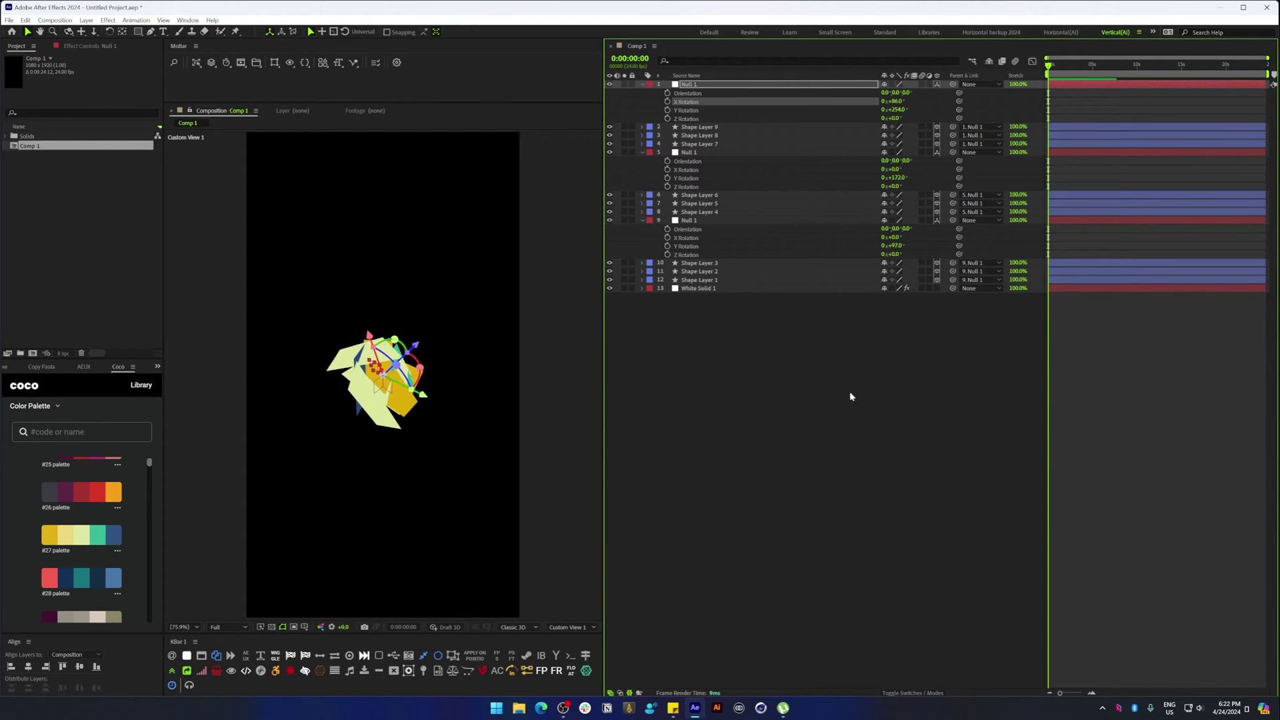
pyautogui.click(851, 397)
# - Recolour the third set's pale green shape, Shape Layer 9, with the dark blue of the #27 palette
pyautogui.click(349, 361)
pyautogui.click(115, 536)
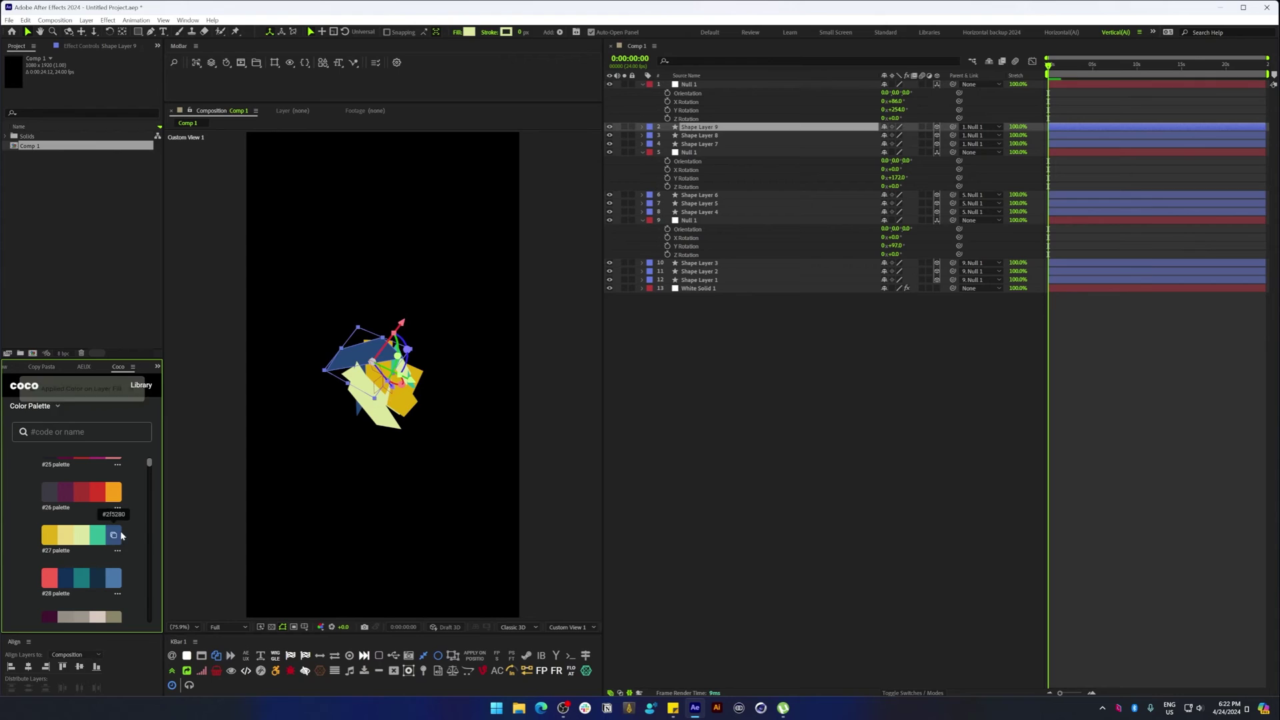
pyautogui.click(650, 323)
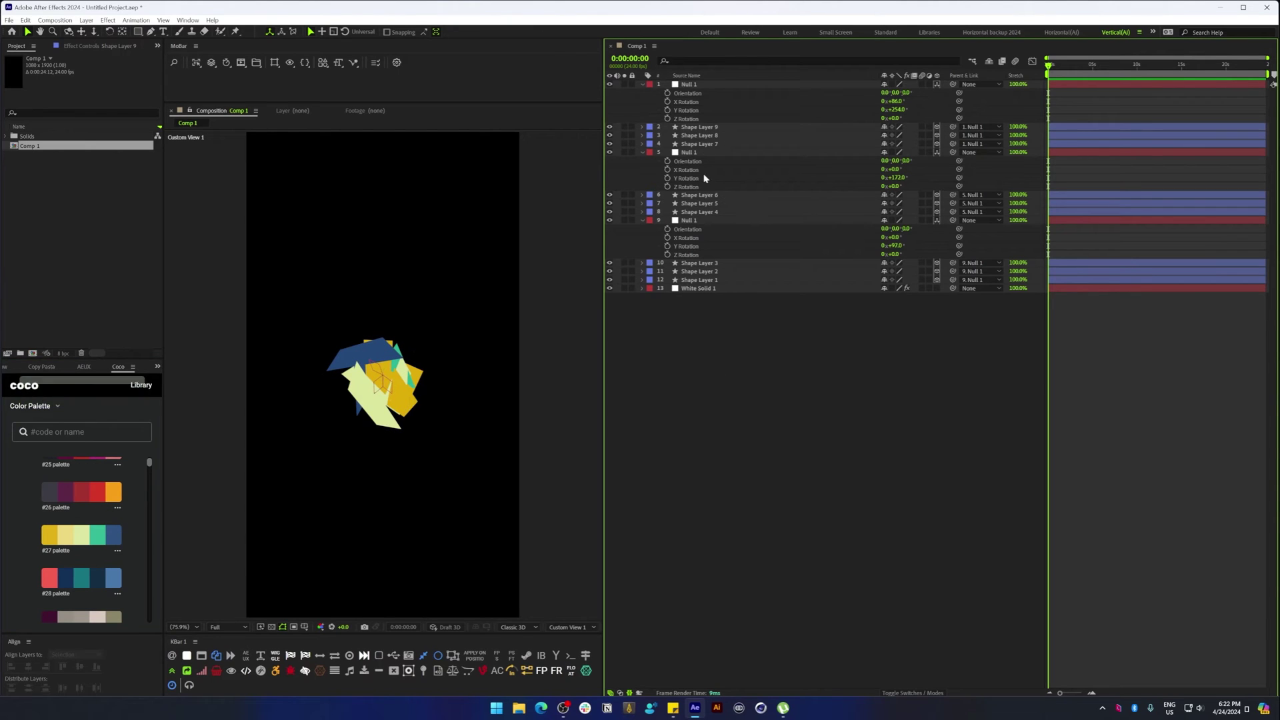
pyautogui.click(690, 153)
pyautogui.click(717, 414)
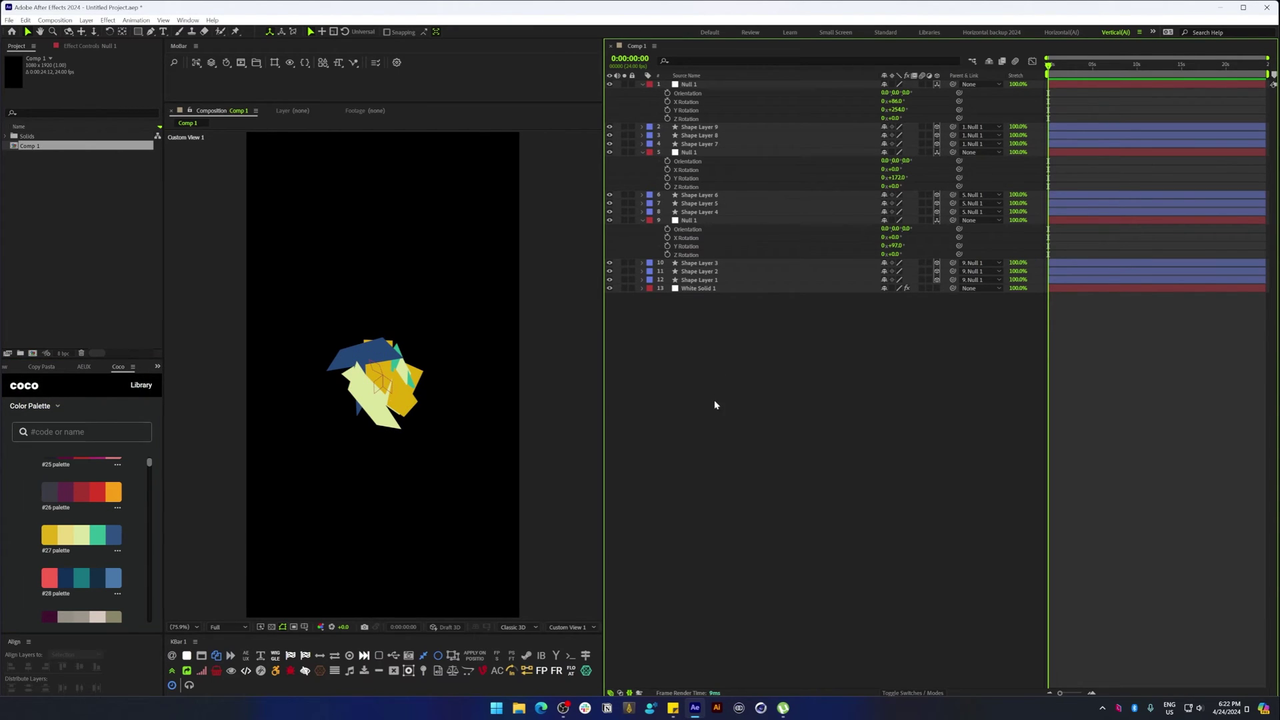
# - Add a new 3D null object on top and parent the three group nulls to it
pyautogui.hotkey('ctrl', 'alt', 'shift', 'y')
pyautogui.click(937, 84)
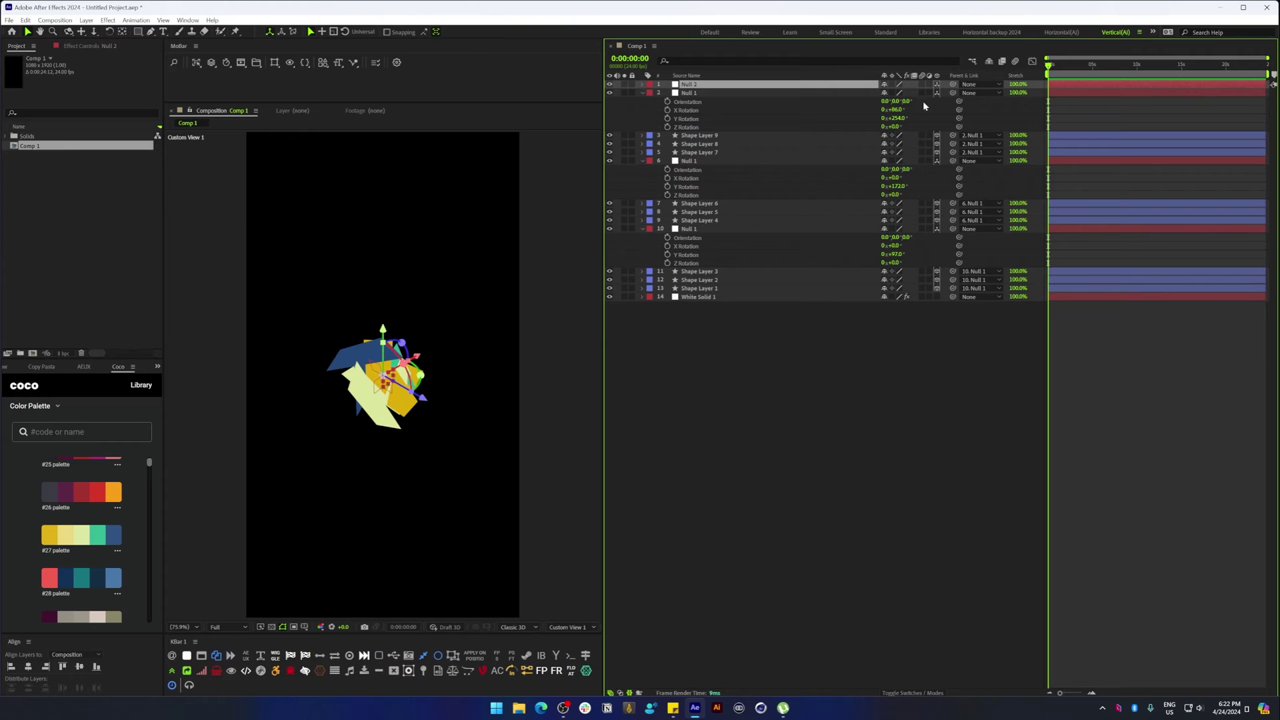
pyautogui.hotkey('ctrl', 'Down')
pyautogui.keyDown('ctrl'); pyautogui.click(691, 161); pyautogui.keyUp('ctrl')
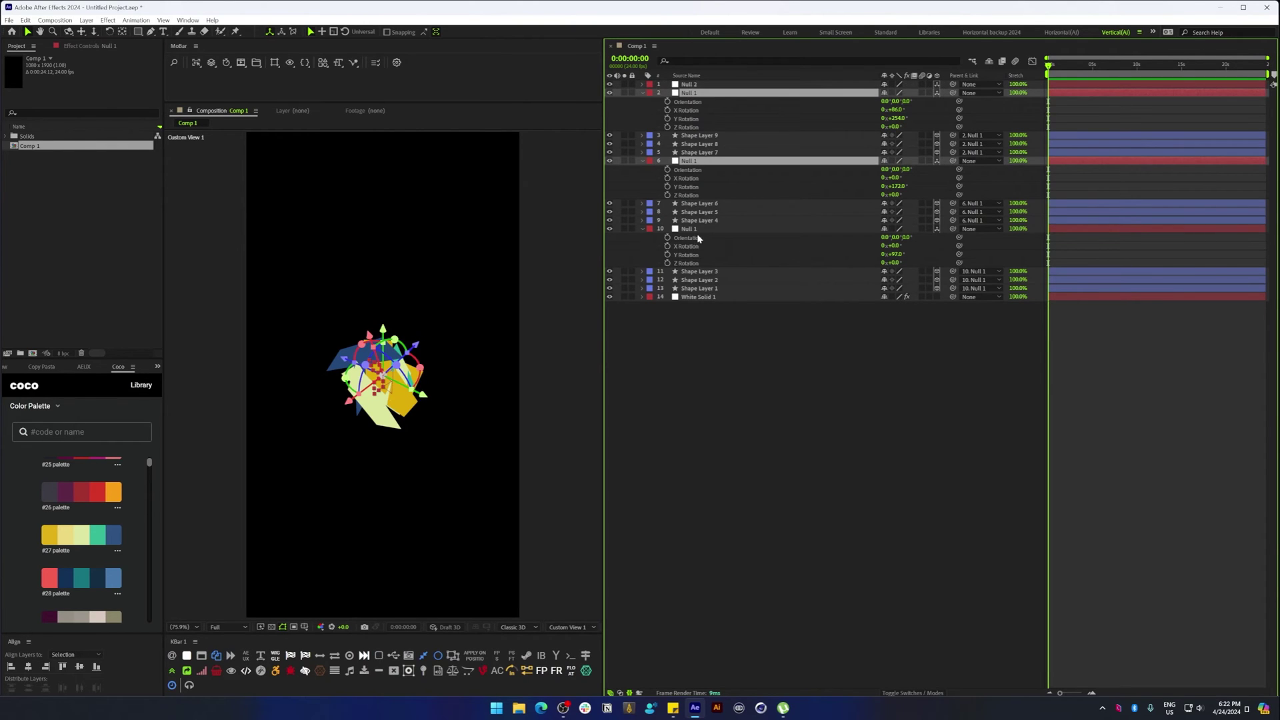
pyautogui.keyDown('ctrl'); pyautogui.click(696, 230); pyautogui.keyUp('ctrl')
pyautogui.moveTo(952, 93); pyautogui.dragTo(717, 85)
# - Set the master null's Y Rotation to about -44° to turn all the shape groups together
pyautogui.click(718, 84)
pyautogui.press('r')
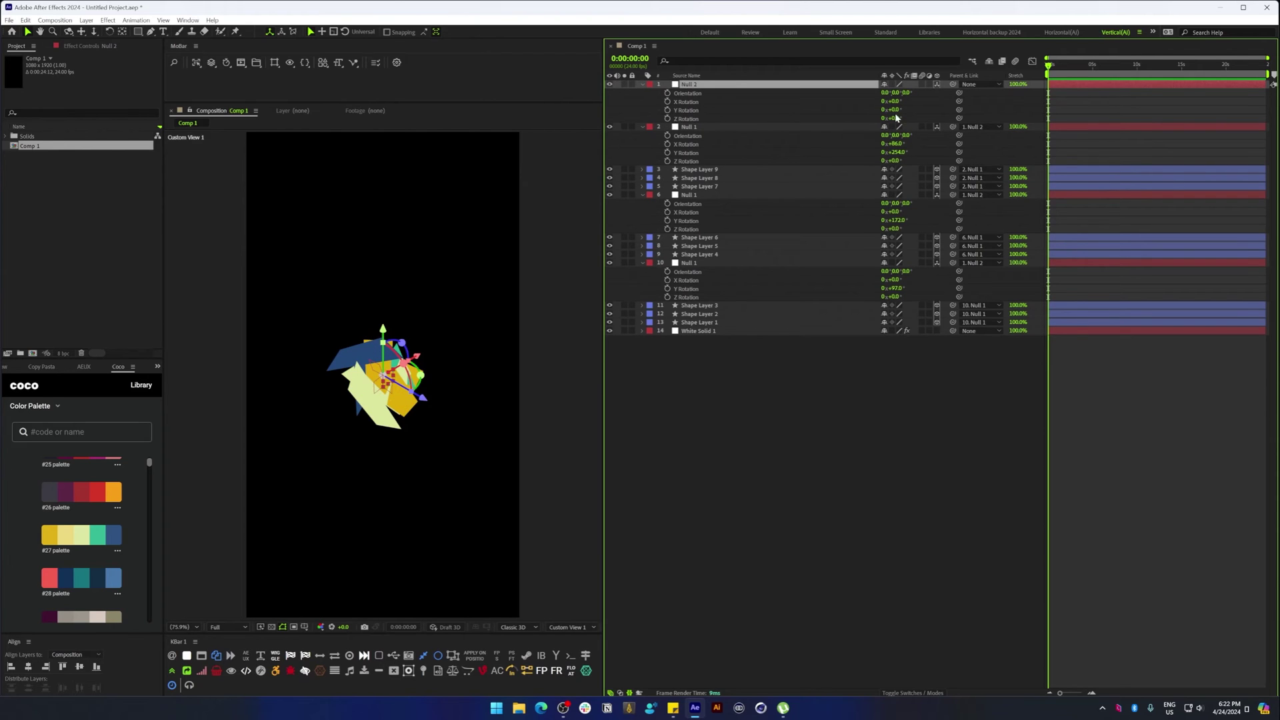
pyautogui.moveTo(894, 109); pyautogui.dragTo(868, 130)
# - Recolour the large blue shape, Shape Layer 9, with the green of the #27 palette
pyautogui.click(330, 386)
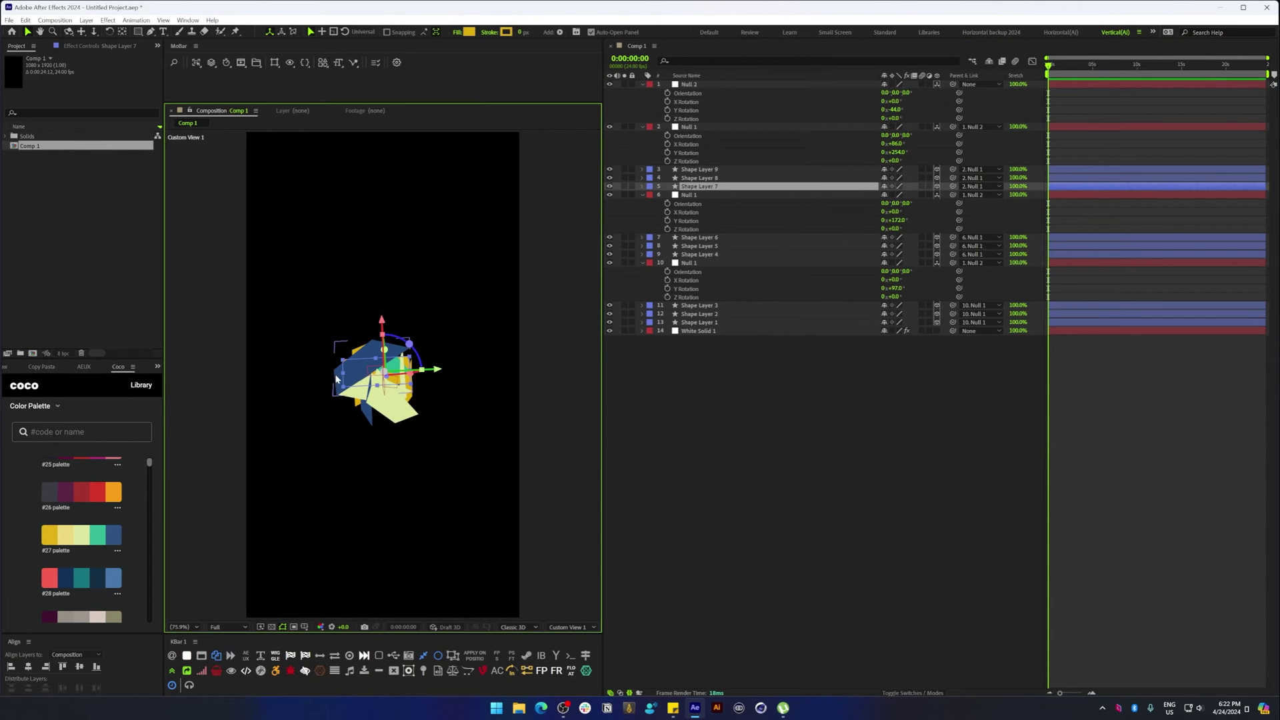
pyautogui.click(337, 378)
pyautogui.click(98, 535)
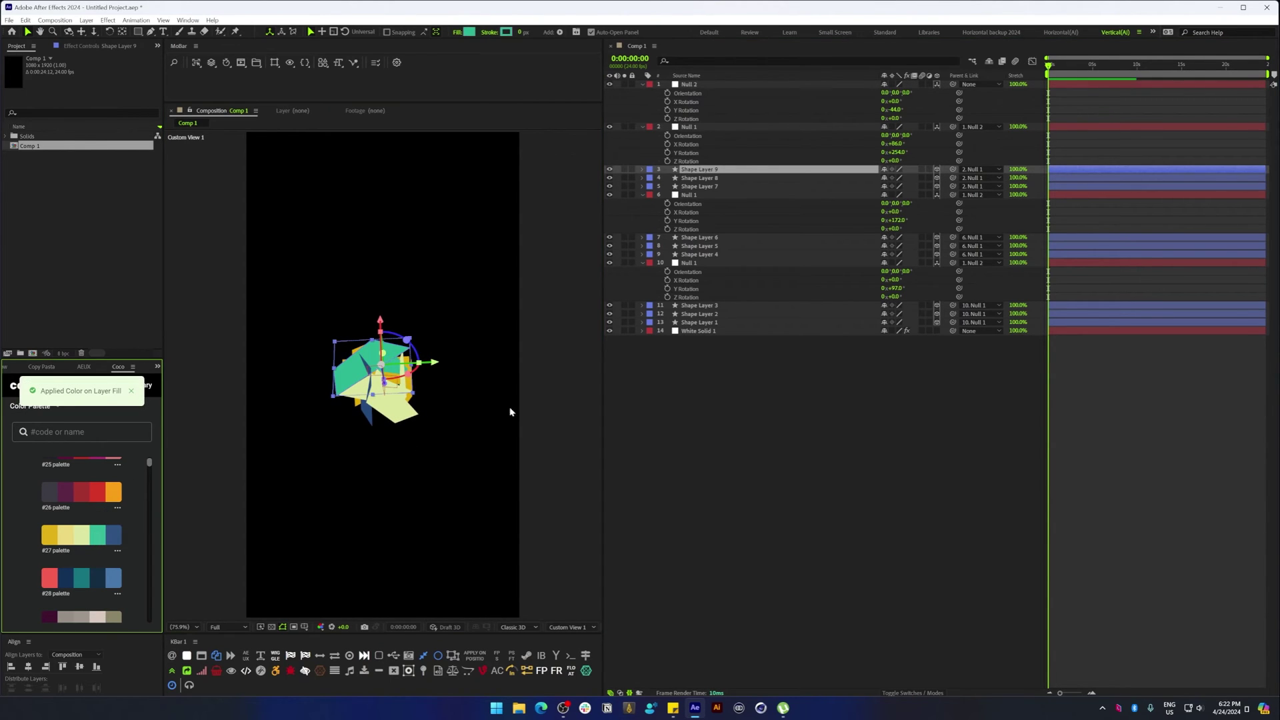
pyautogui.click(760, 409)
pyautogui.click(409, 423)
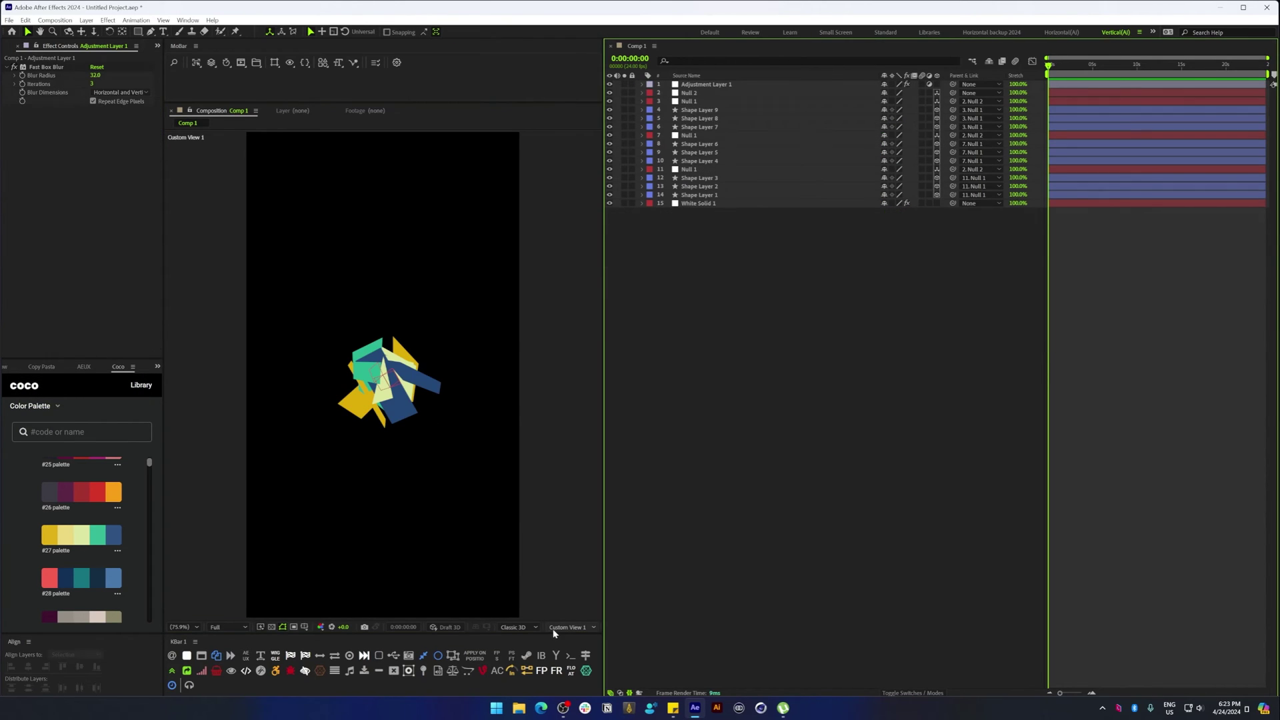
# - Switch the 3D view to Active Camera (Default) and add a new adjustment layer above all layers
pyautogui.click(566, 627)
pyautogui.click(582, 463)
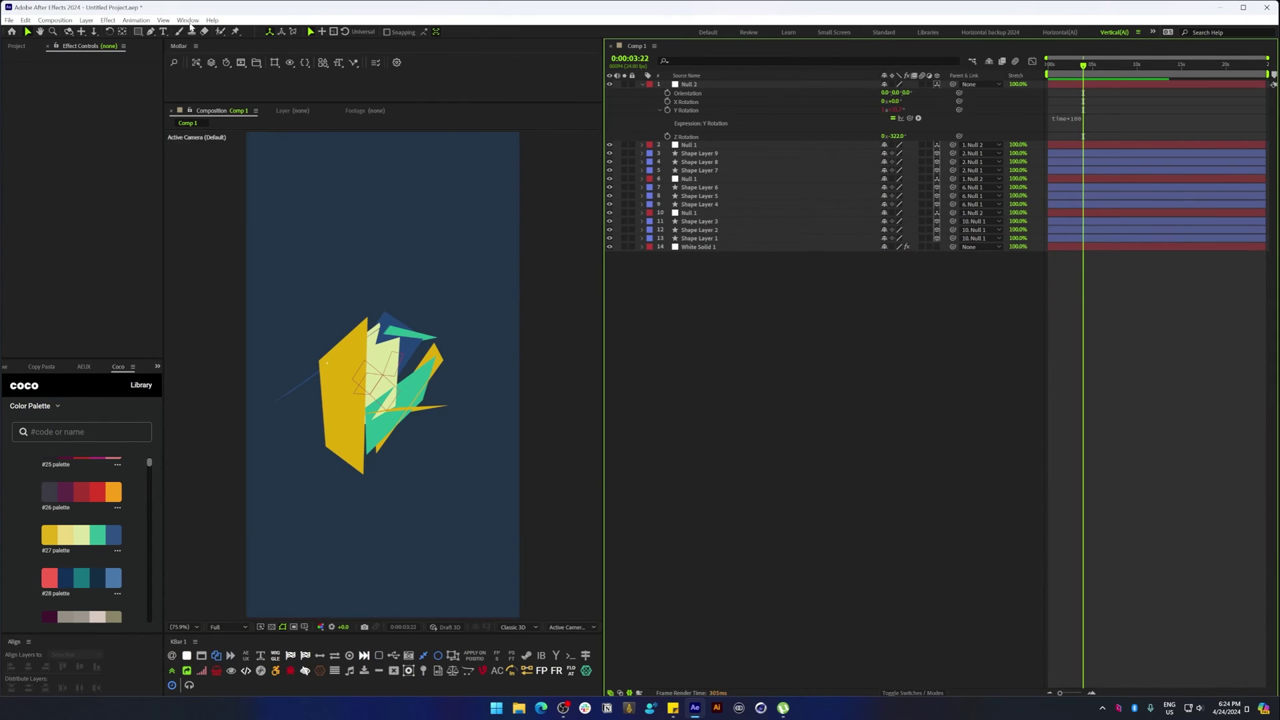
pyautogui.click(86, 20)
pyautogui.moveTo(104, 31)
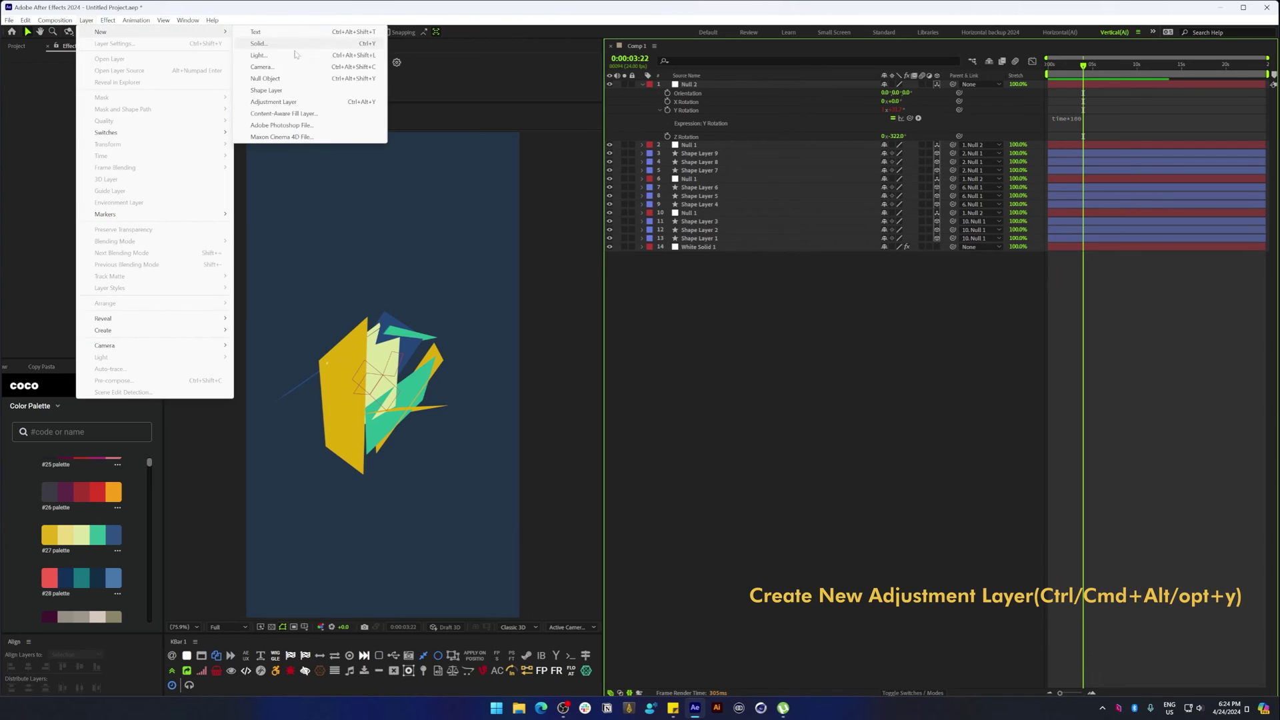
pyautogui.click(282, 101)
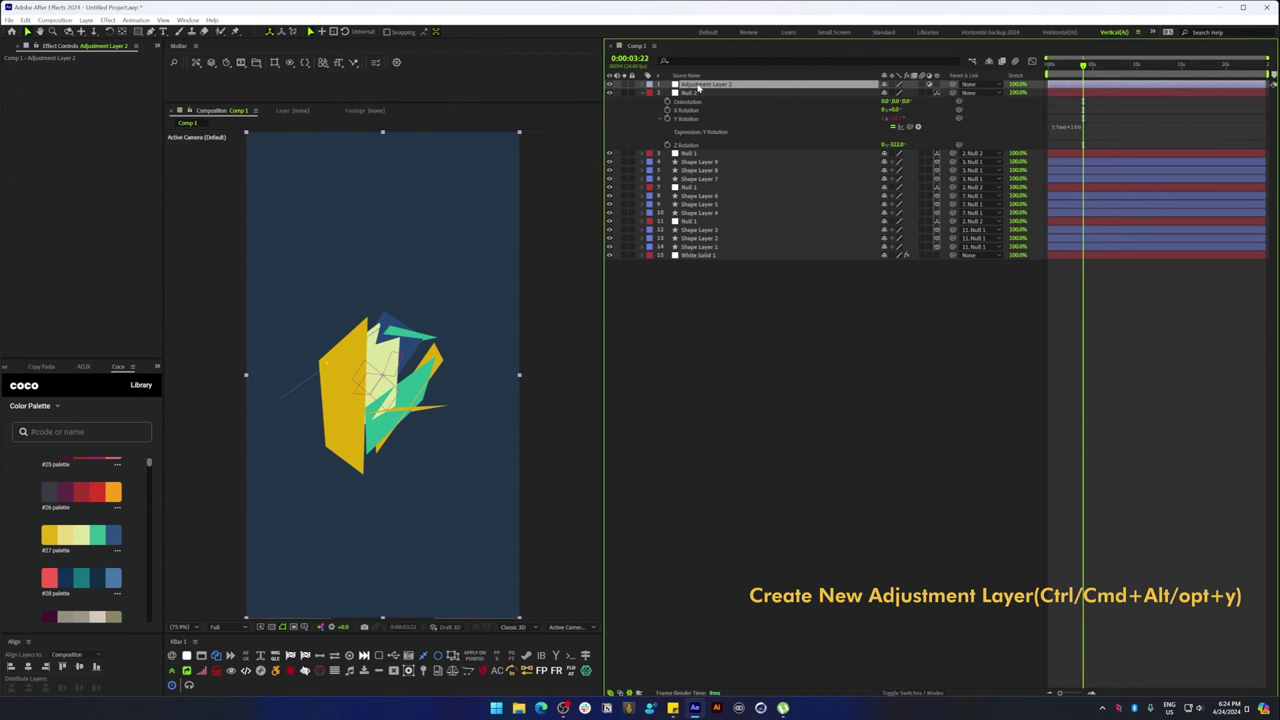
# - Apply Fast Box Blur to the adjustment layer with a blur radius of about 33
pyautogui.hotkey('ctrl', 'space')
pyautogui.write('fas')
pyautogui.click(651, 133)
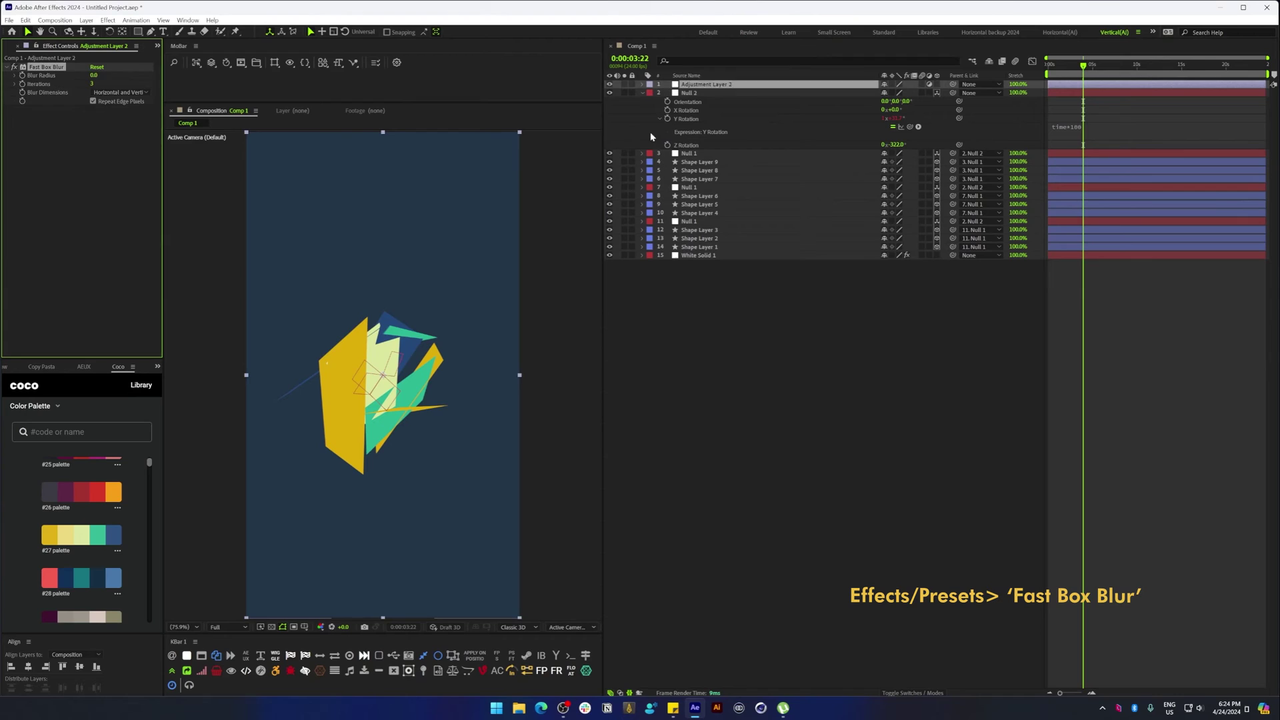
pyautogui.moveTo(94, 76); pyautogui.dragTo(117, 79)
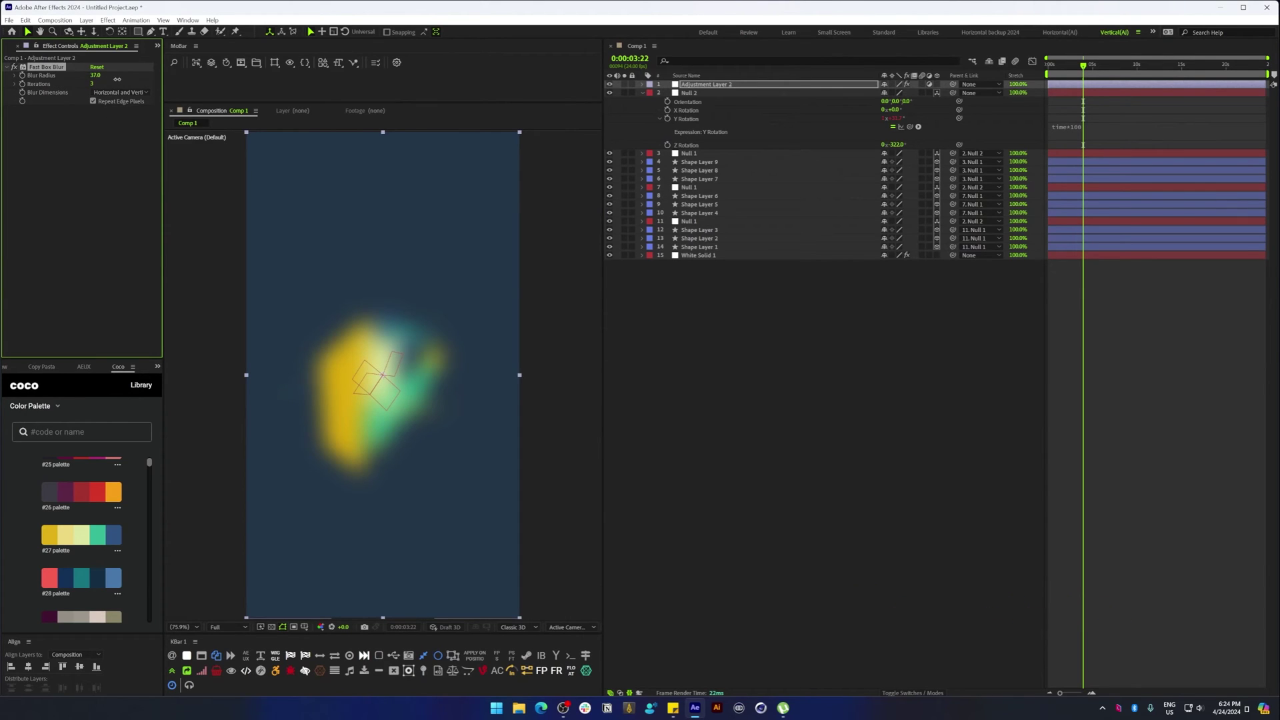
pyautogui.click(710, 284)
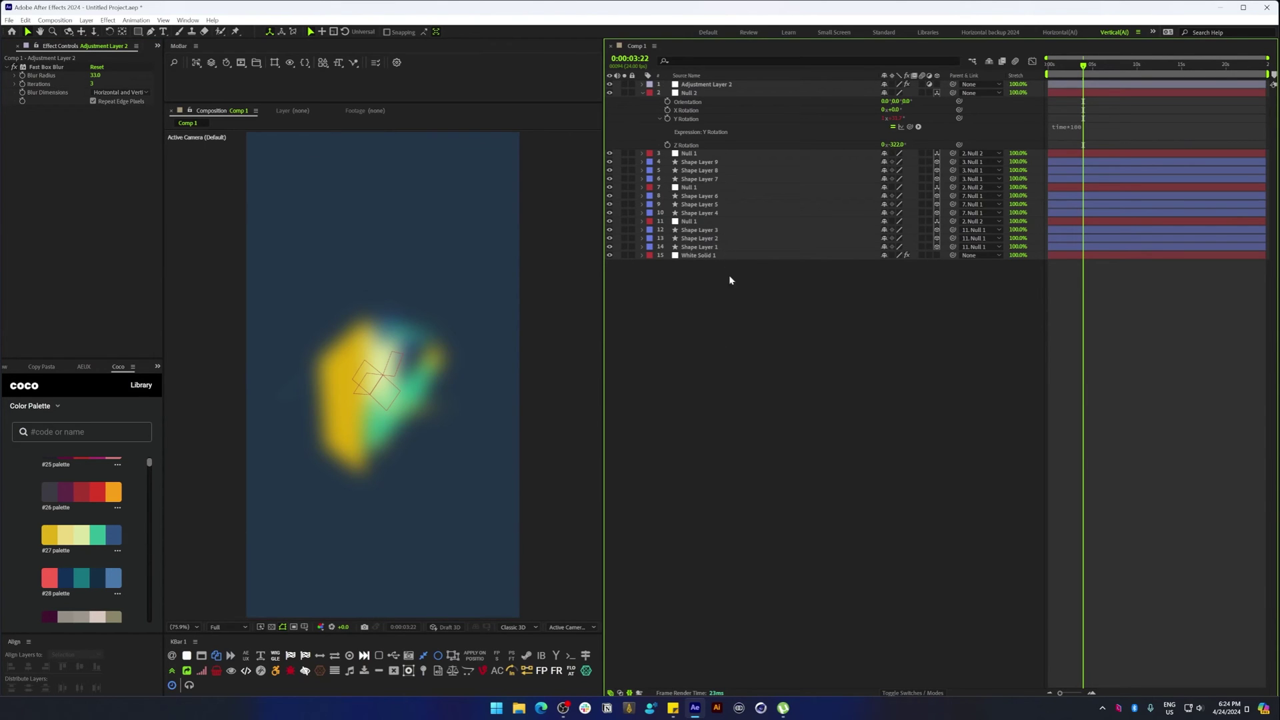
# - Precompose all layers into Pre-comp 1, moving all attributes into the new composition
pyautogui.hotkey('ctrl', 'a')
pyautogui.hotkey('ctrl', 'shift', 'c')
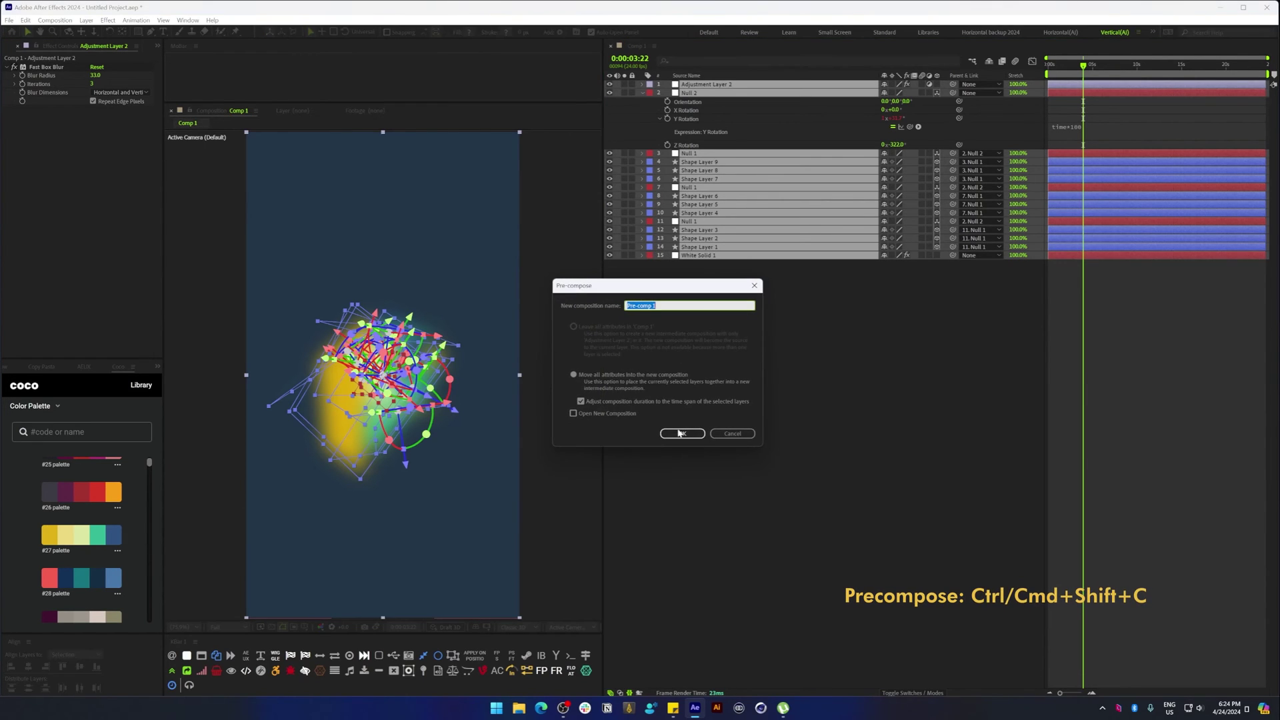
pyautogui.click(682, 434)
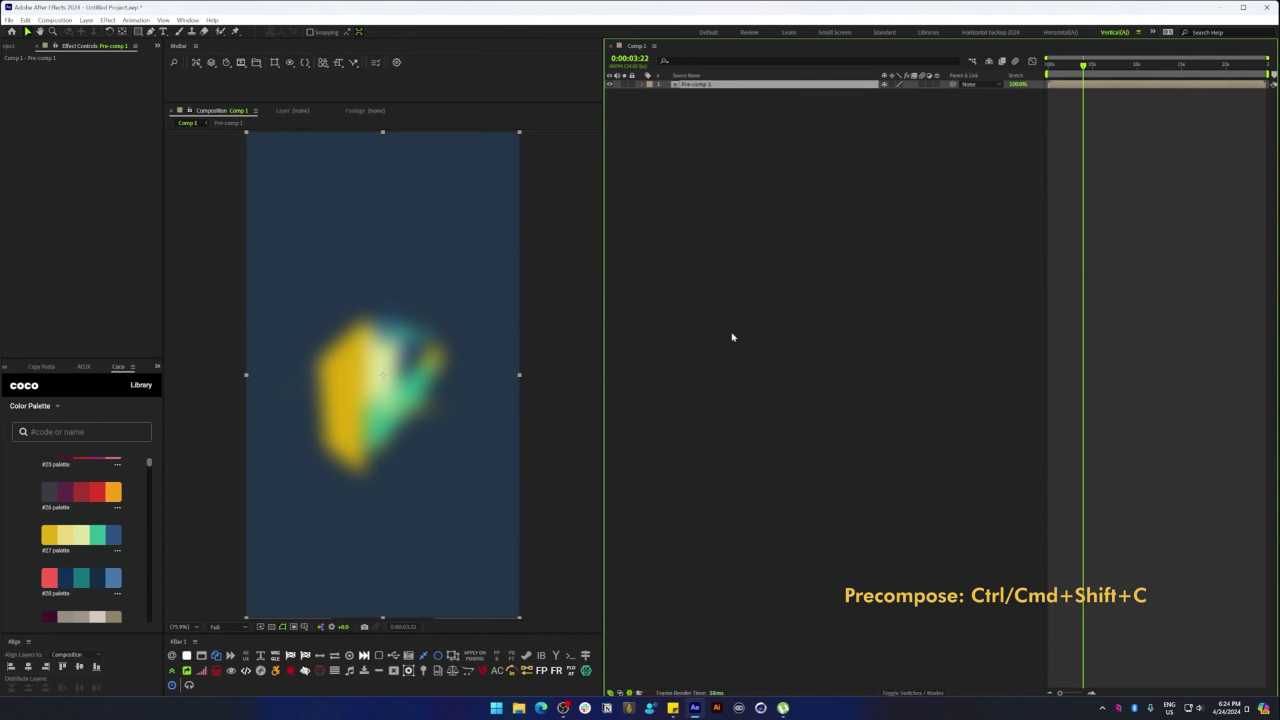
# - Mask Pre-comp 1 with a centred circle using the Ellipse tool and deselect the layer
pyautogui.click(138, 33)
pyautogui.click(166, 54)
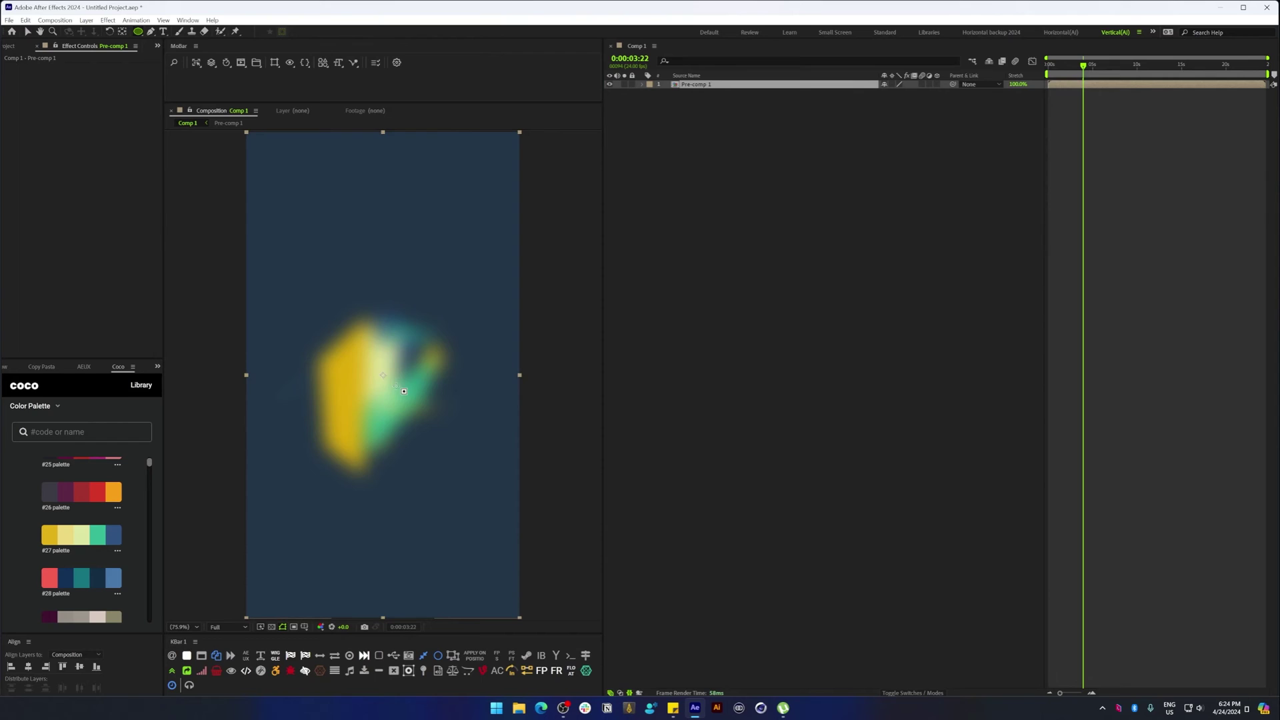
pyautogui.moveTo(381, 375); pyautogui.dragTo(447, 445)
pyautogui.click(753, 326)
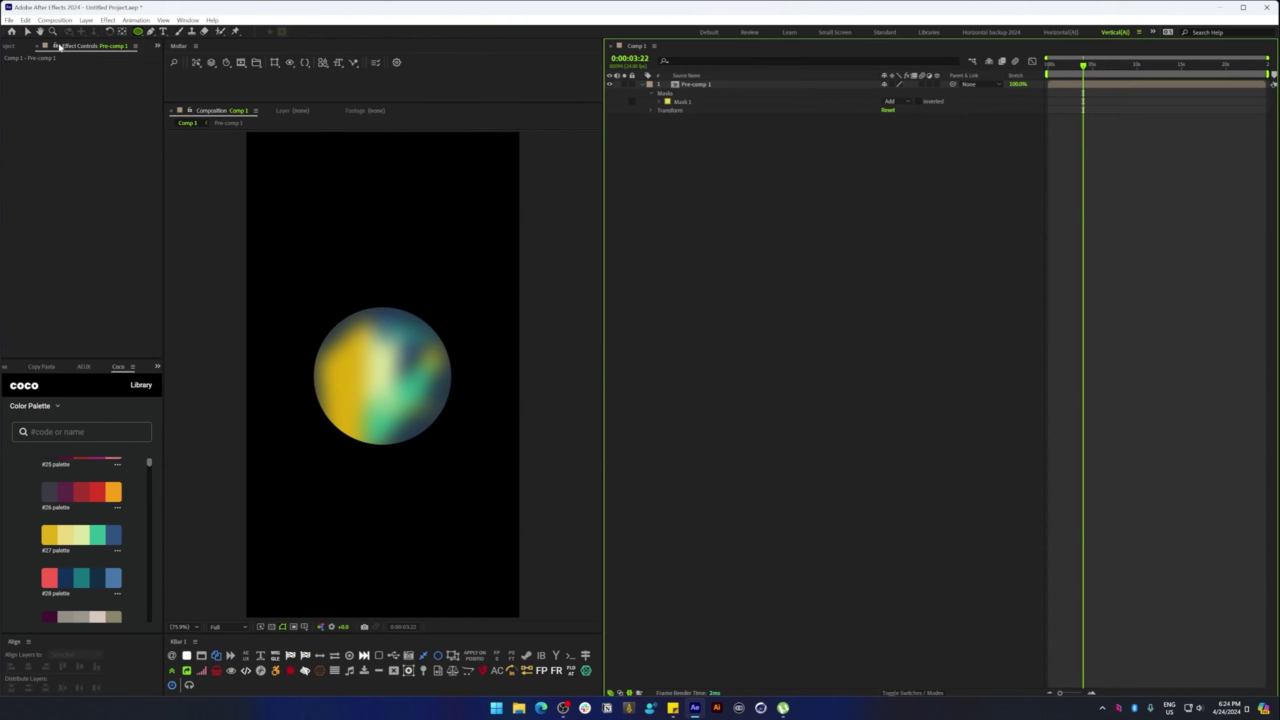
pyautogui.click(28, 32)
pyautogui.click(770, 239)
# - Add an Inner Glow layer style to Pre-comp 1 and set its size to about 51
pyautogui.rightClick(688, 85)
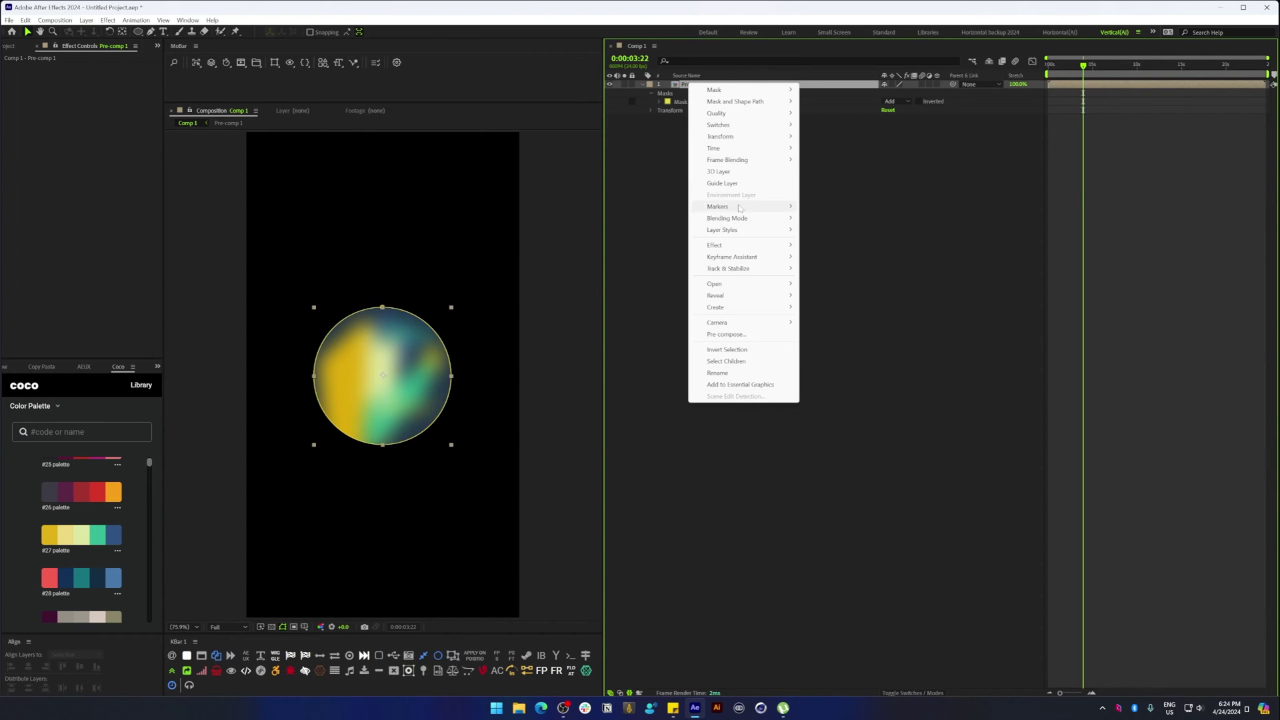
pyautogui.moveTo(741, 237)
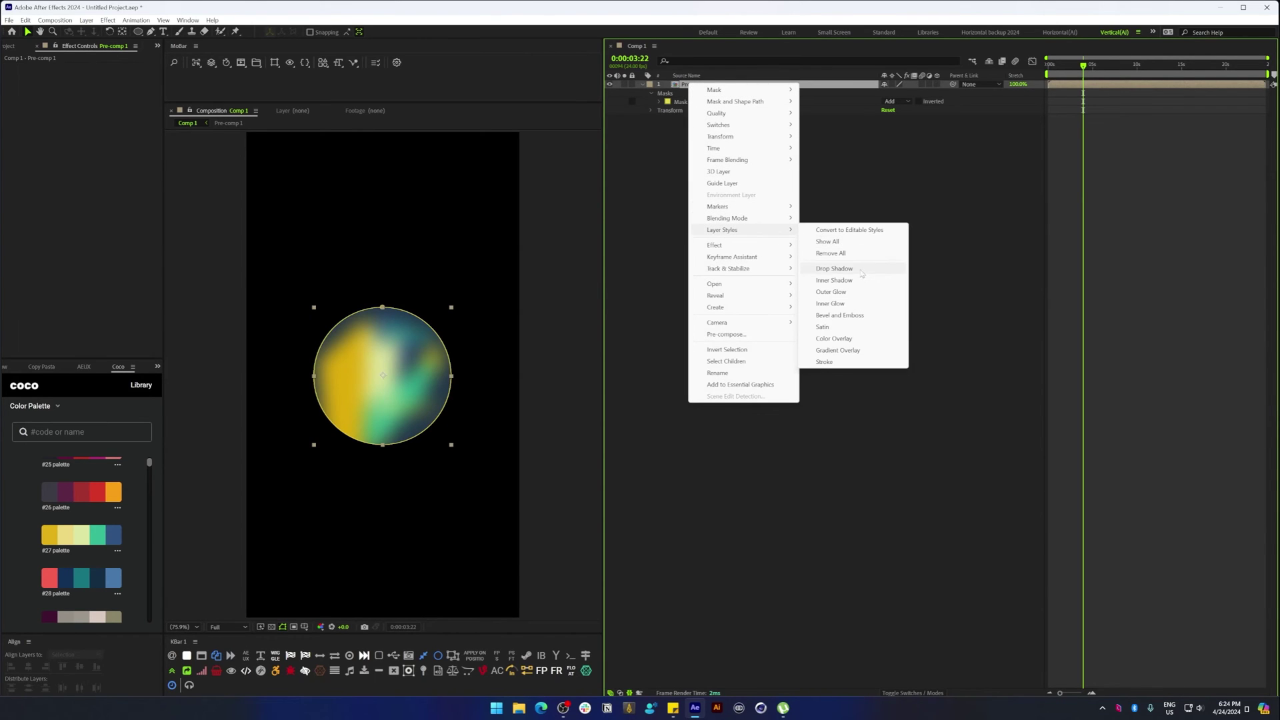
pyautogui.click(840, 306)
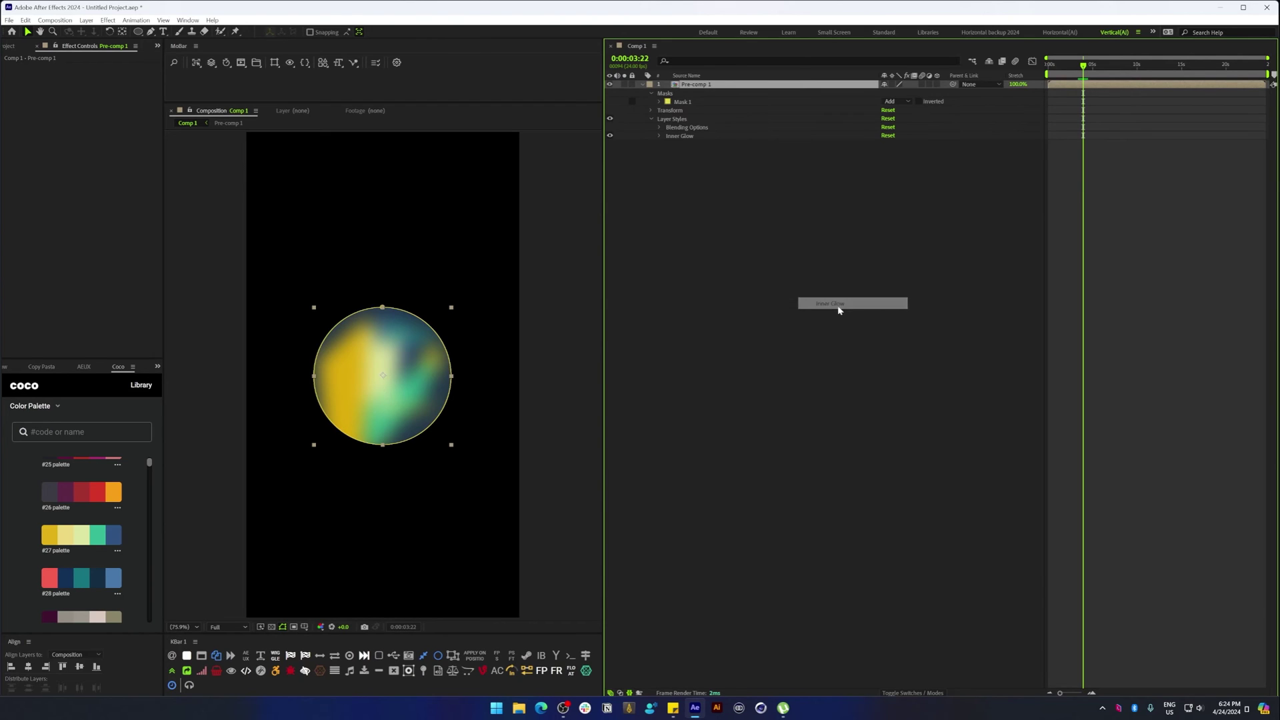
pyautogui.click(660, 136)
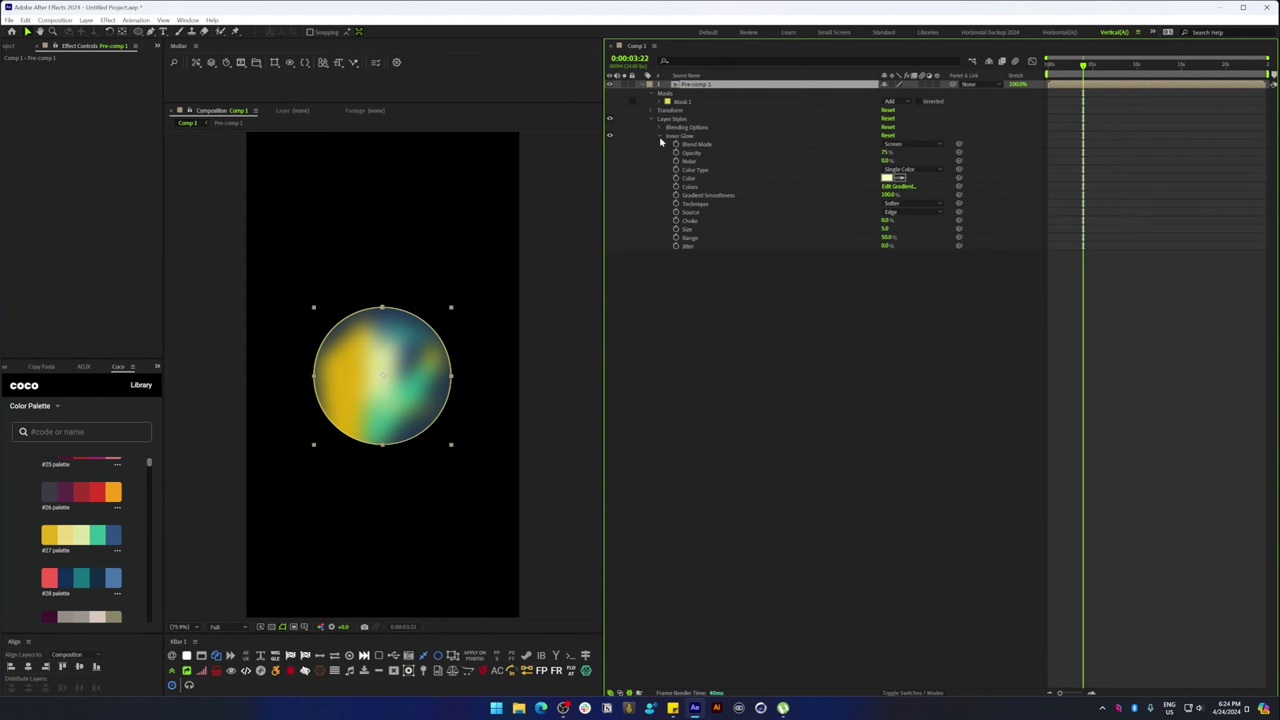
pyautogui.click(757, 296)
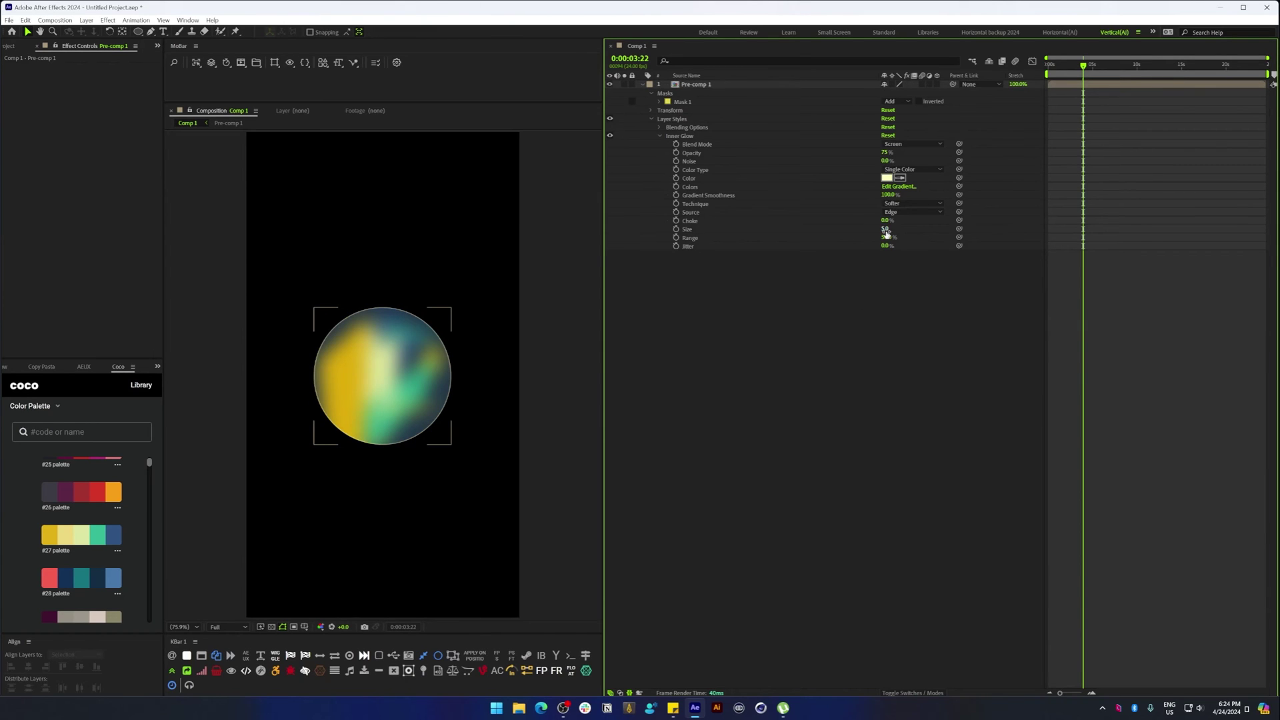
pyautogui.moveTo(886, 229); pyautogui.dragTo(900, 231)
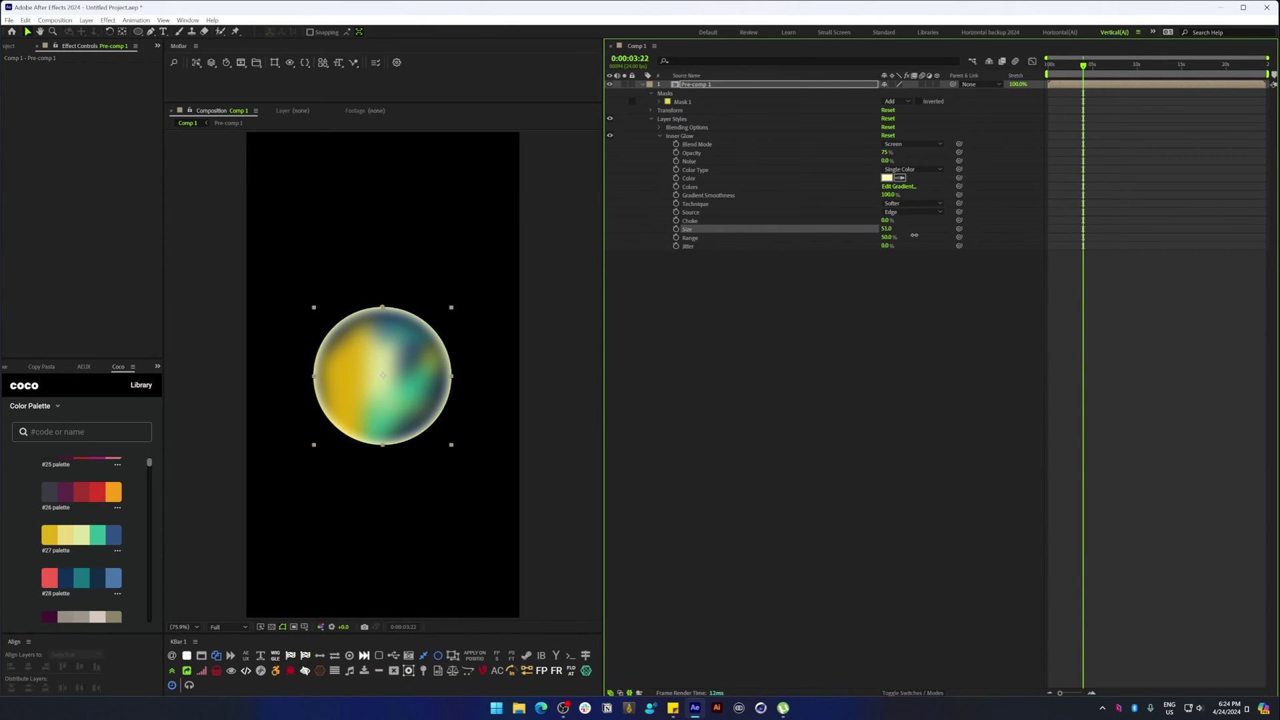
# - Change the inner glow to white (FFFFFF) with size 64 and 37% opacity, and preview the orb animation
pyautogui.click(886, 178)
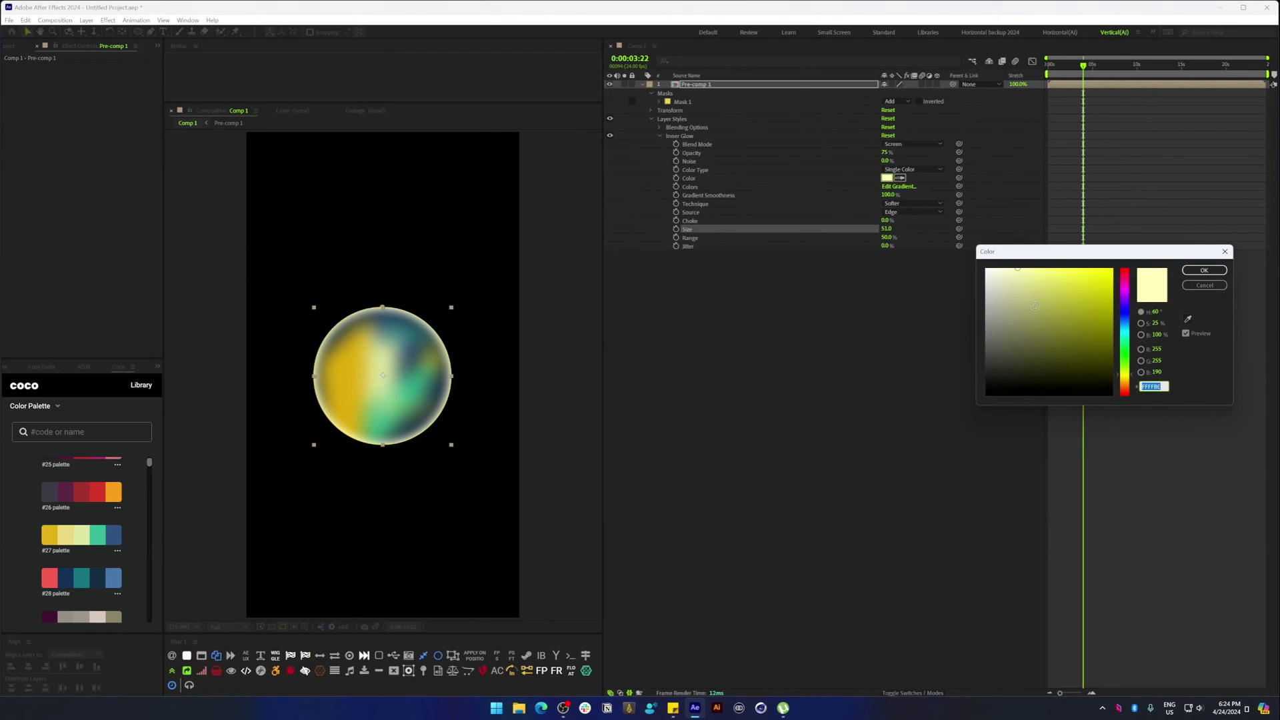
pyautogui.click(1203, 270)
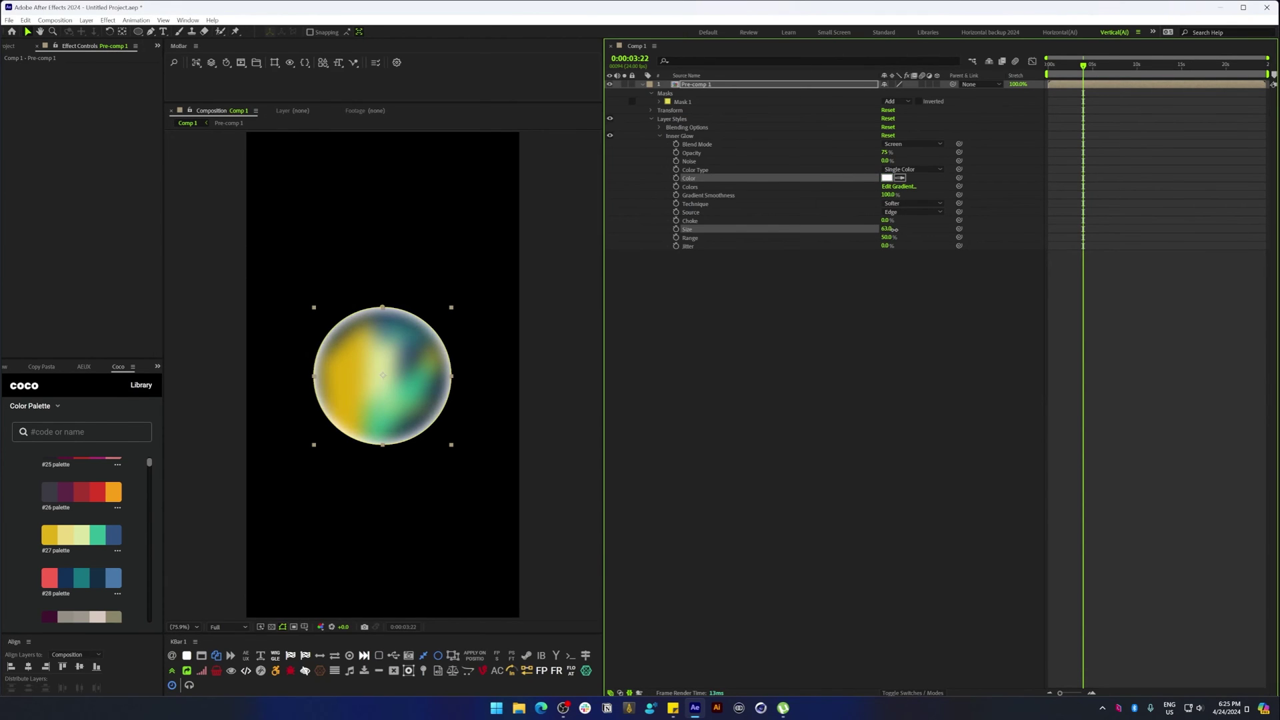
pyautogui.moveTo(886, 154); pyautogui.dragTo(863, 154)
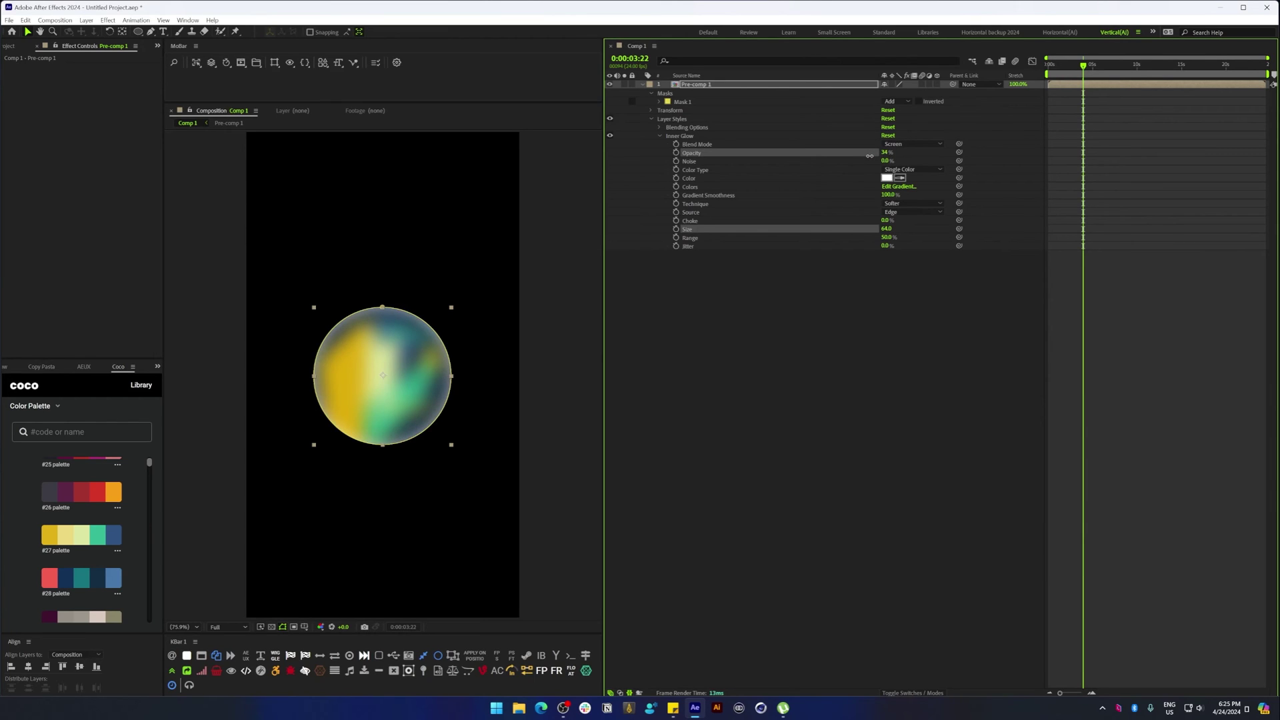
pyautogui.click(745, 326)
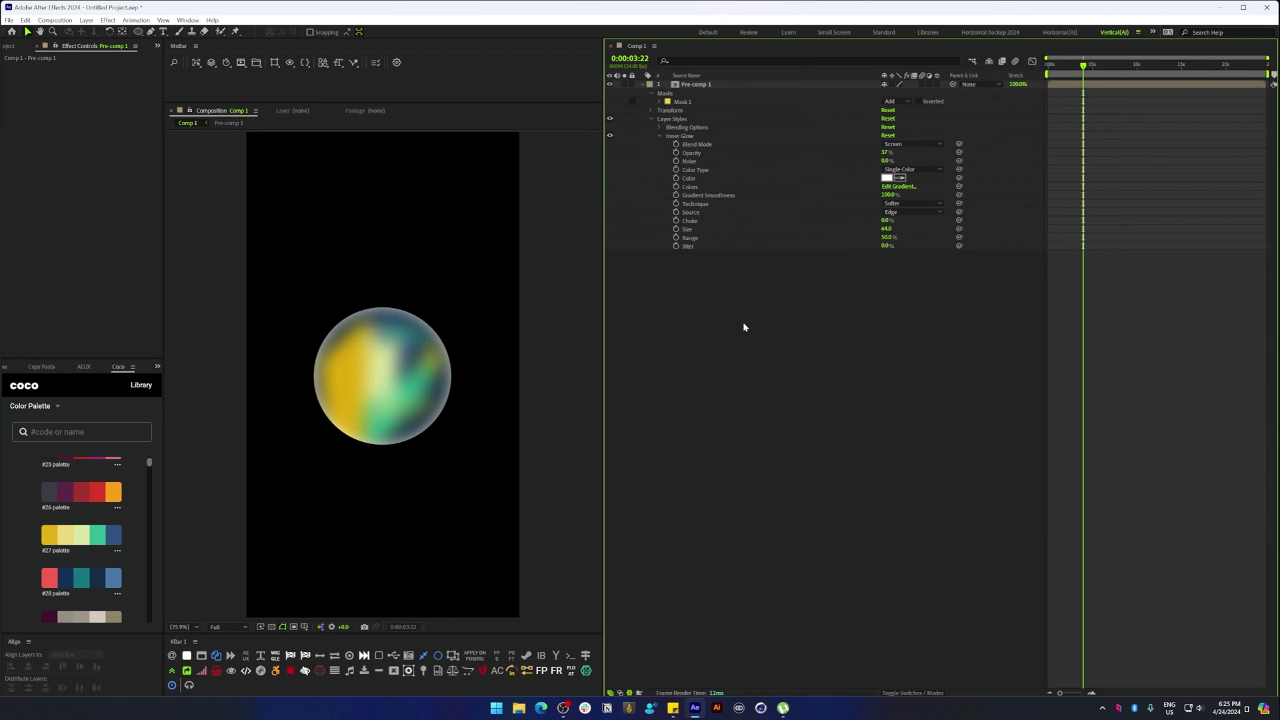
pyautogui.press('space')
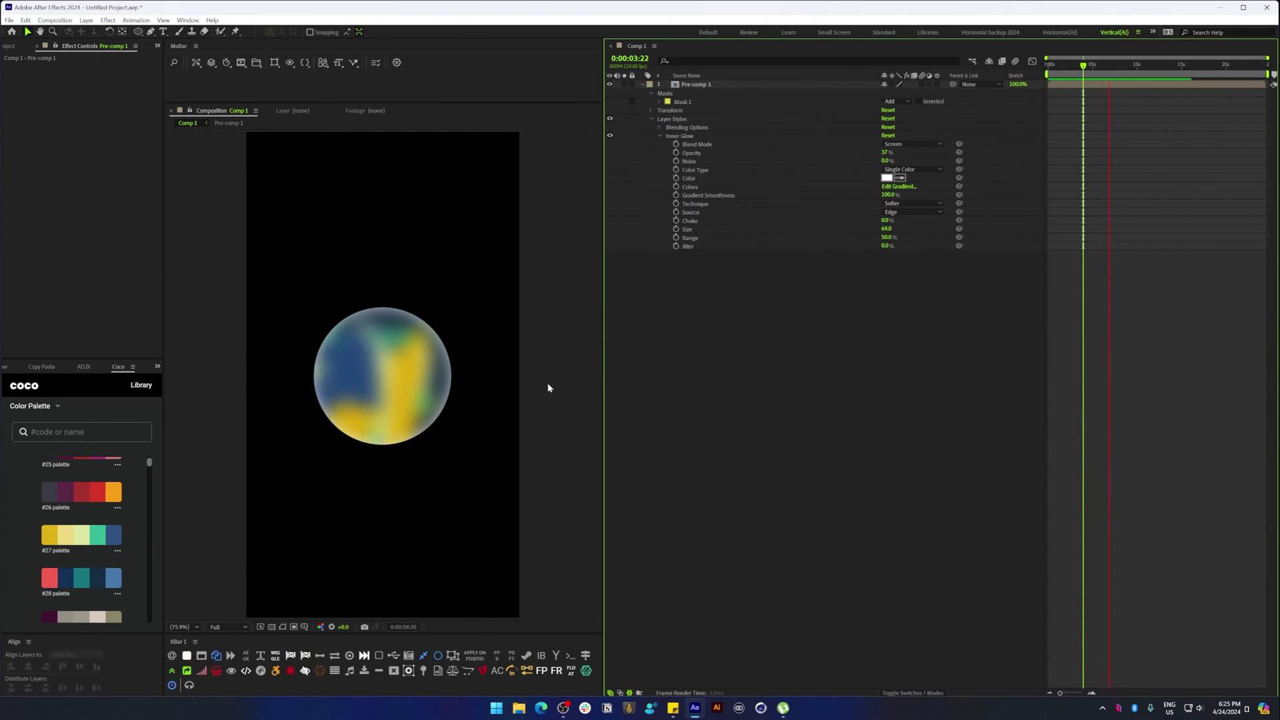
# - Apply the wave motion expression to Pre-comp 1's Position property and preview the result
pyautogui.click(703, 86)
pyautogui.click(703, 86)
pyautogui.press('p')
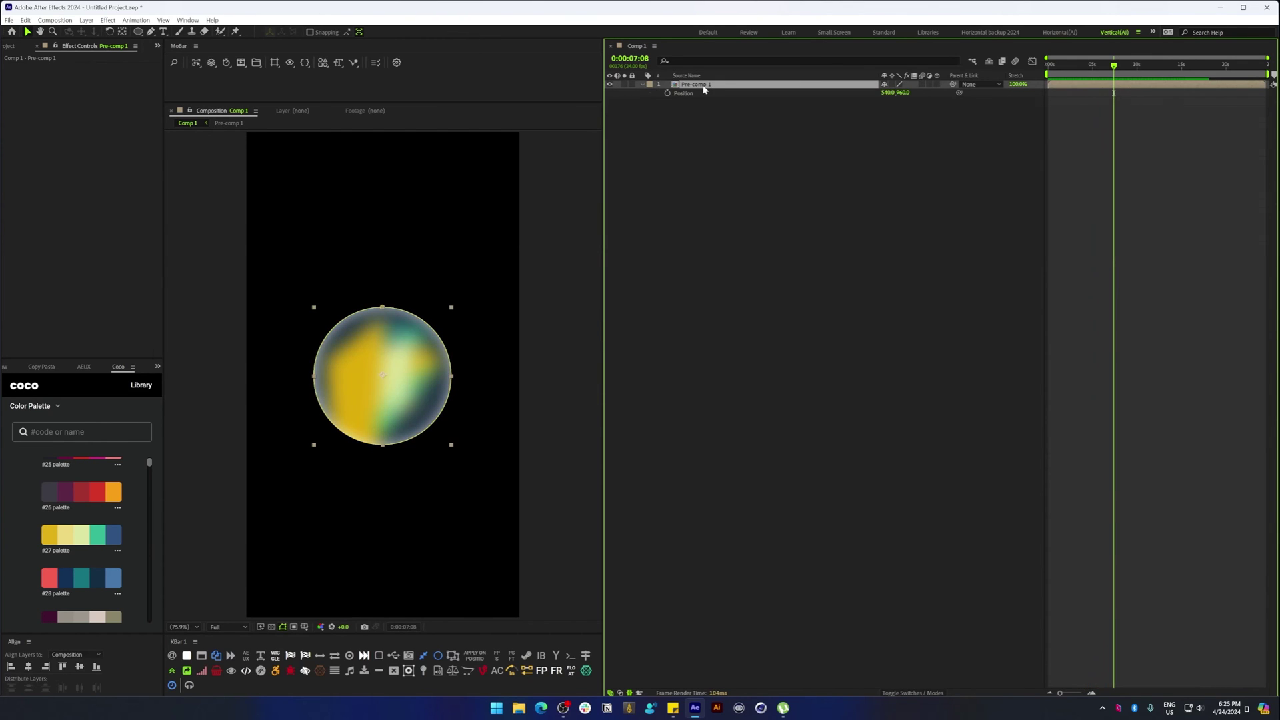
pyautogui.click(175, 670)
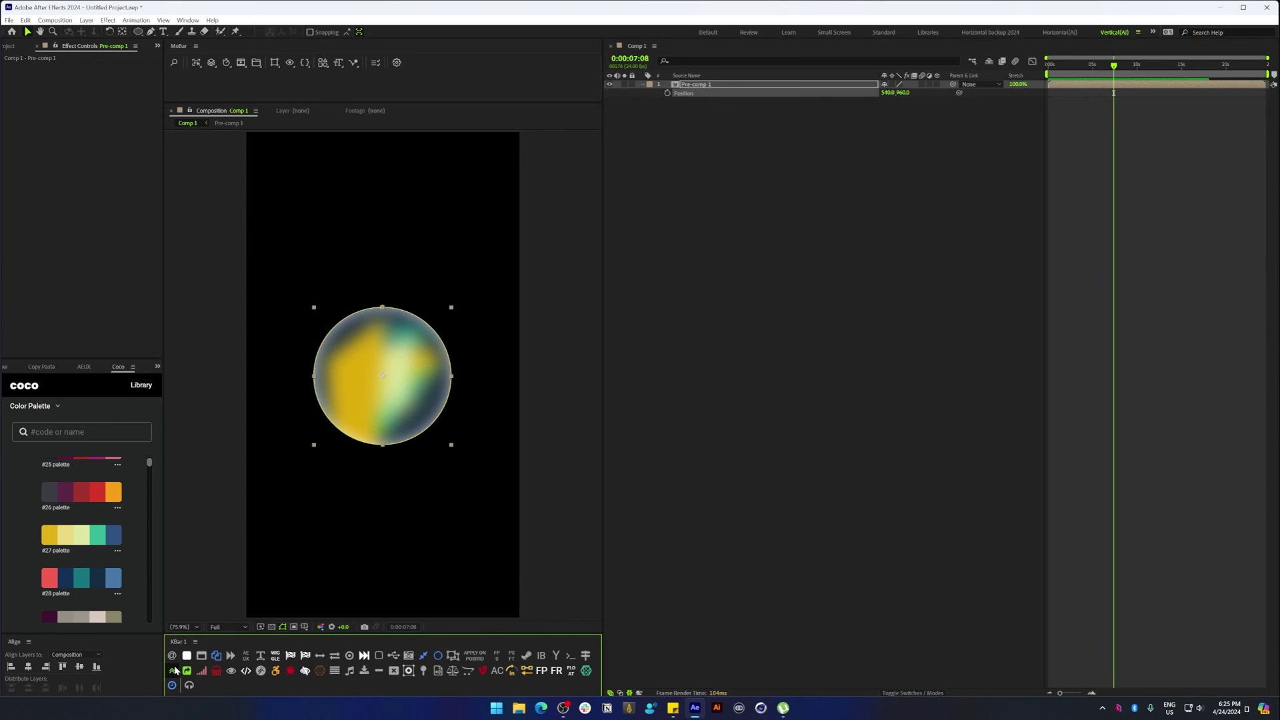
pyautogui.click(830, 186)
pyautogui.press('space')
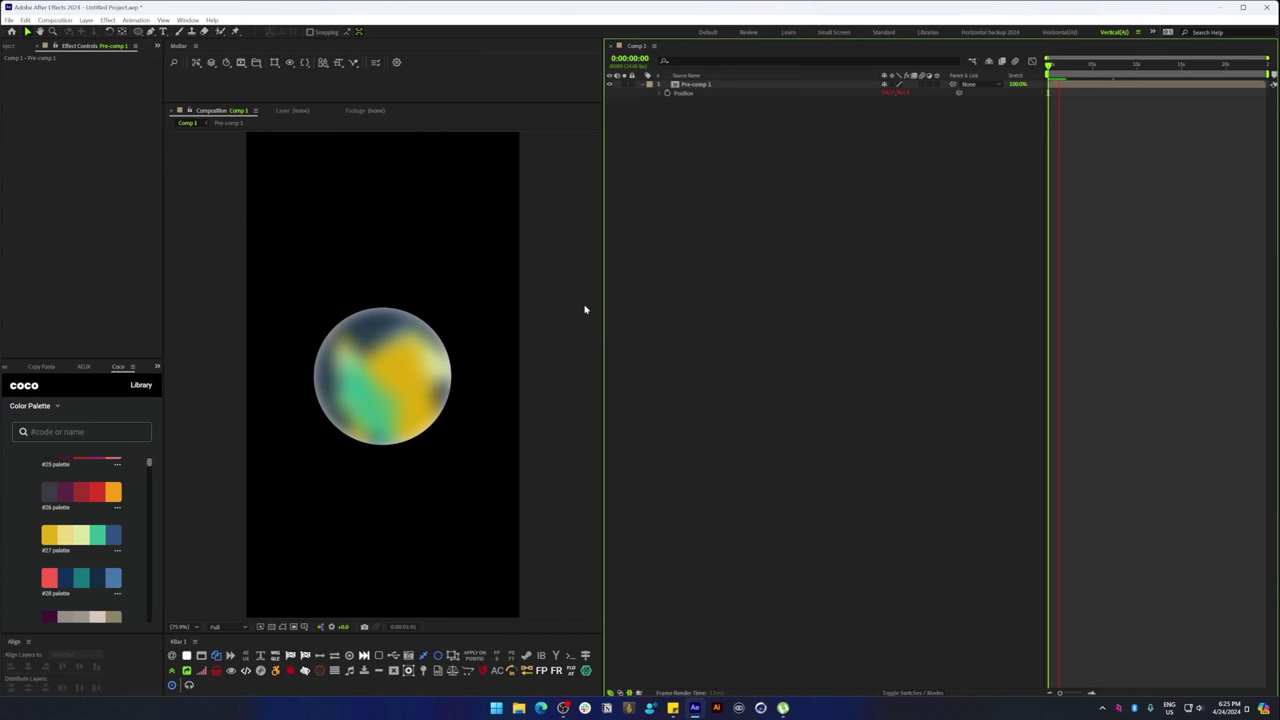
pyautogui.press('space')
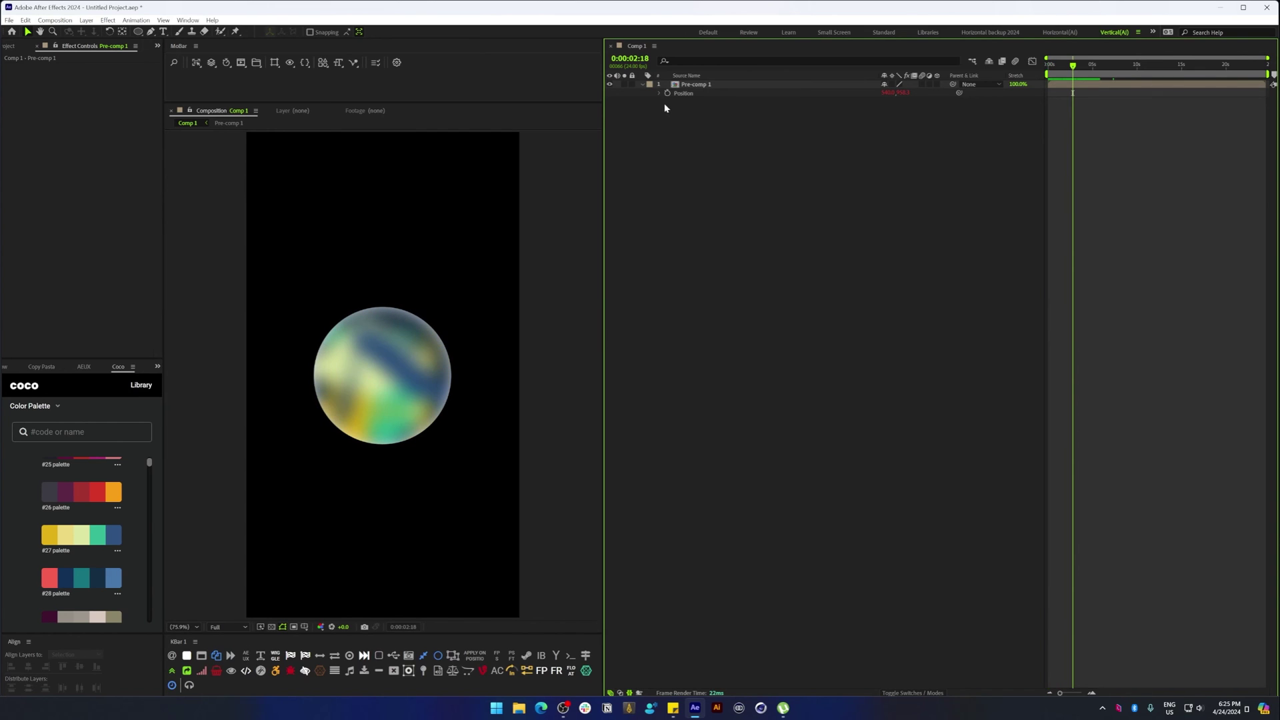
# - Set xFreq to .3 in the Position expression of Pre-comp 1 and preview the movement
pyautogui.click(659, 94)
pyautogui.moveTo(1117, 102); pyautogui.dragTo(1112, 162)
pyautogui.click(1082, 106)
pyautogui.click(1100, 108)
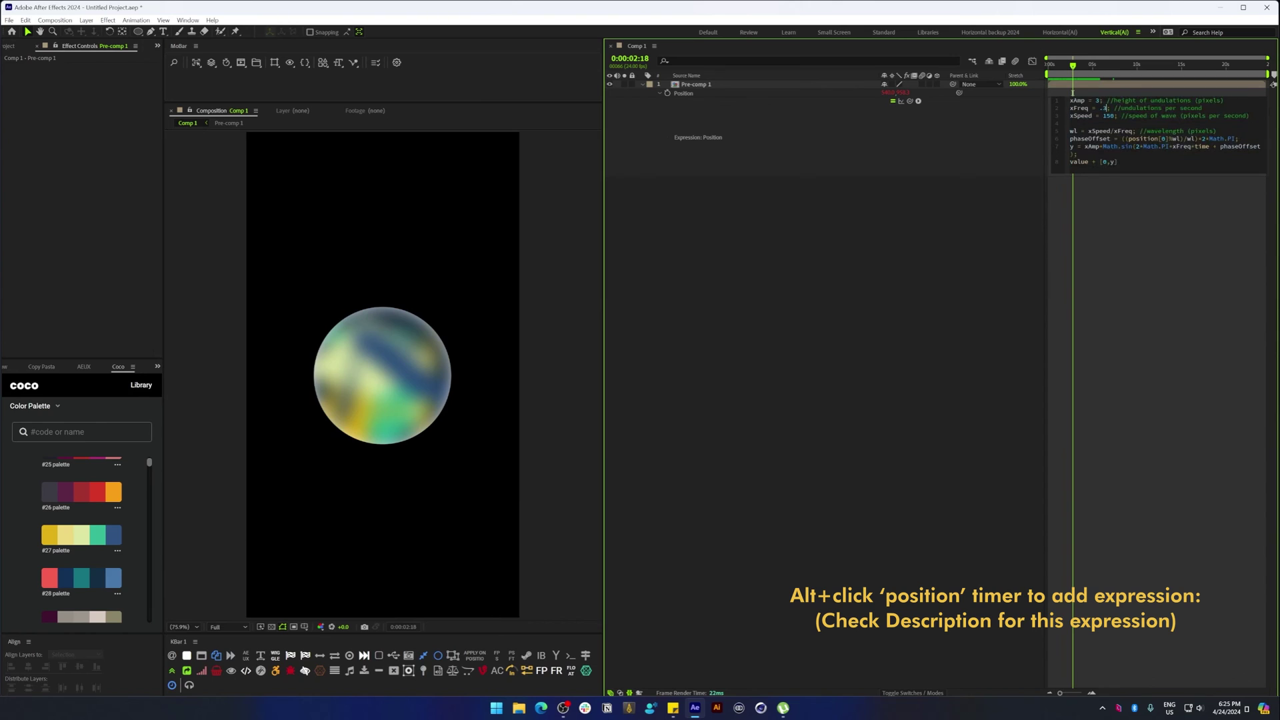
pyautogui.click(822, 269)
pyautogui.press('space')
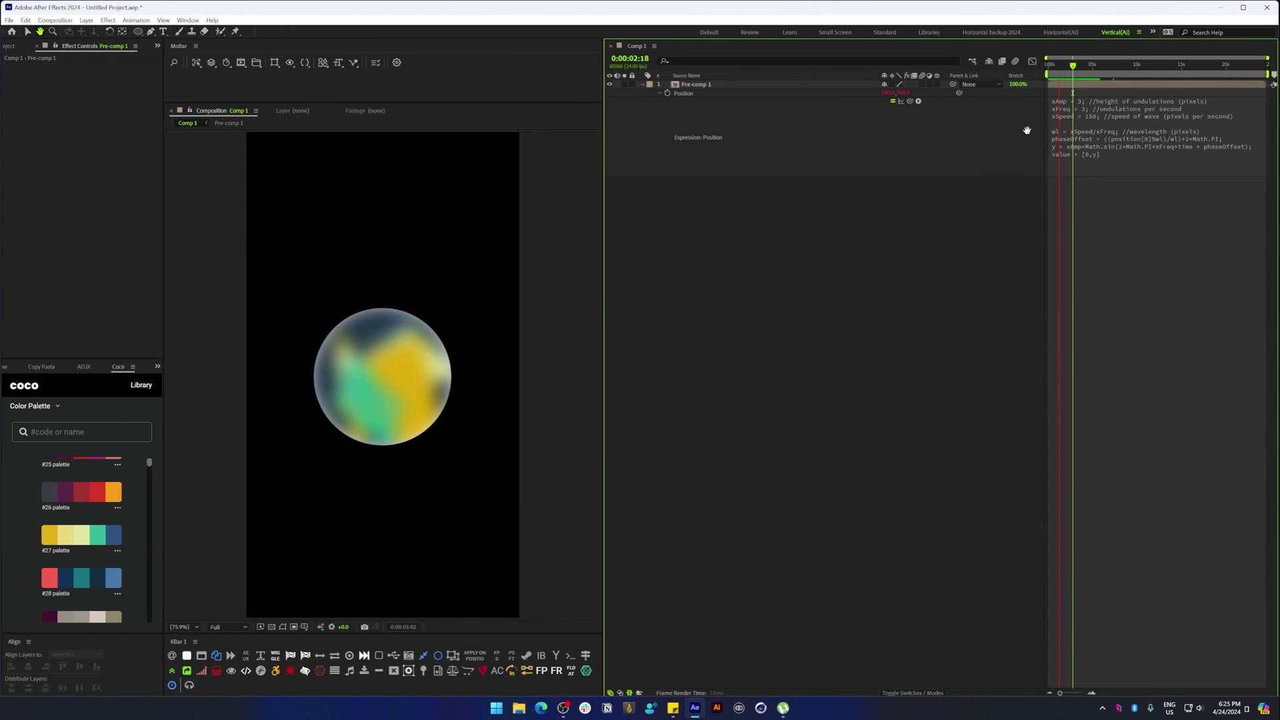
# - Set xAmp to 13 in the Position expression of Pre-comp 1 and preview the movement
pyautogui.click(1084, 108)
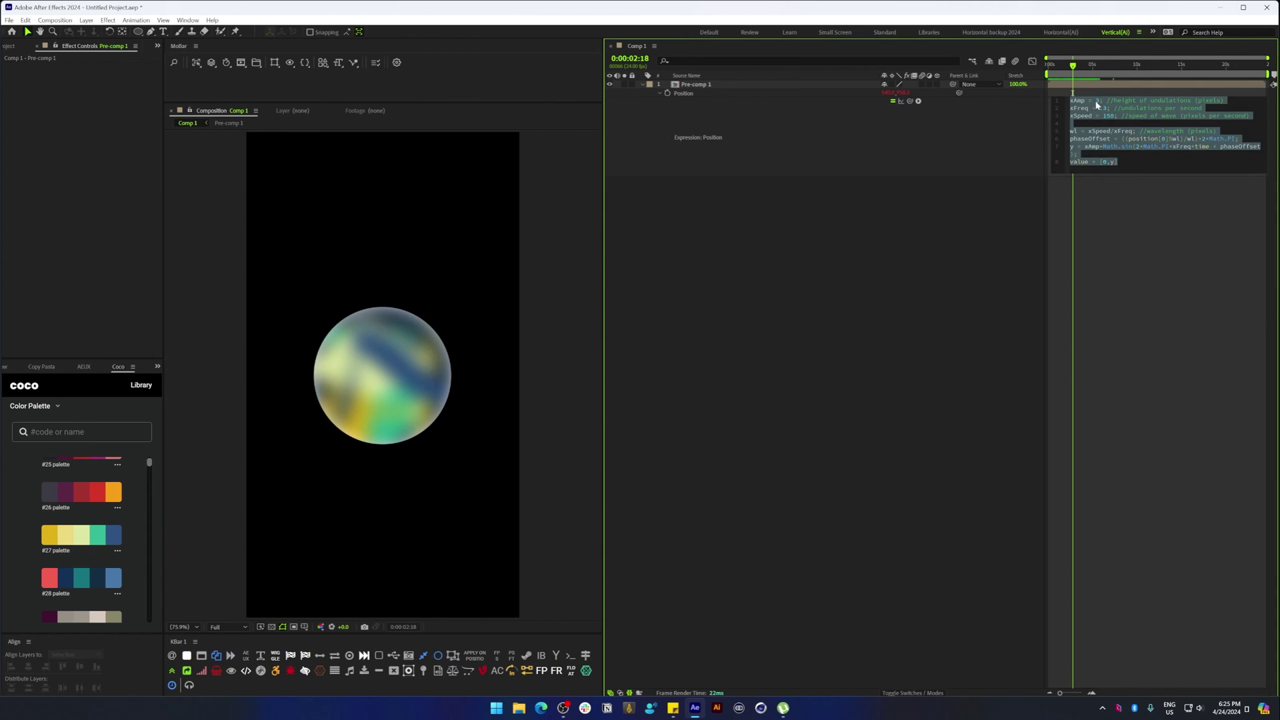
pyautogui.click(1097, 105)
pyautogui.click(928, 225)
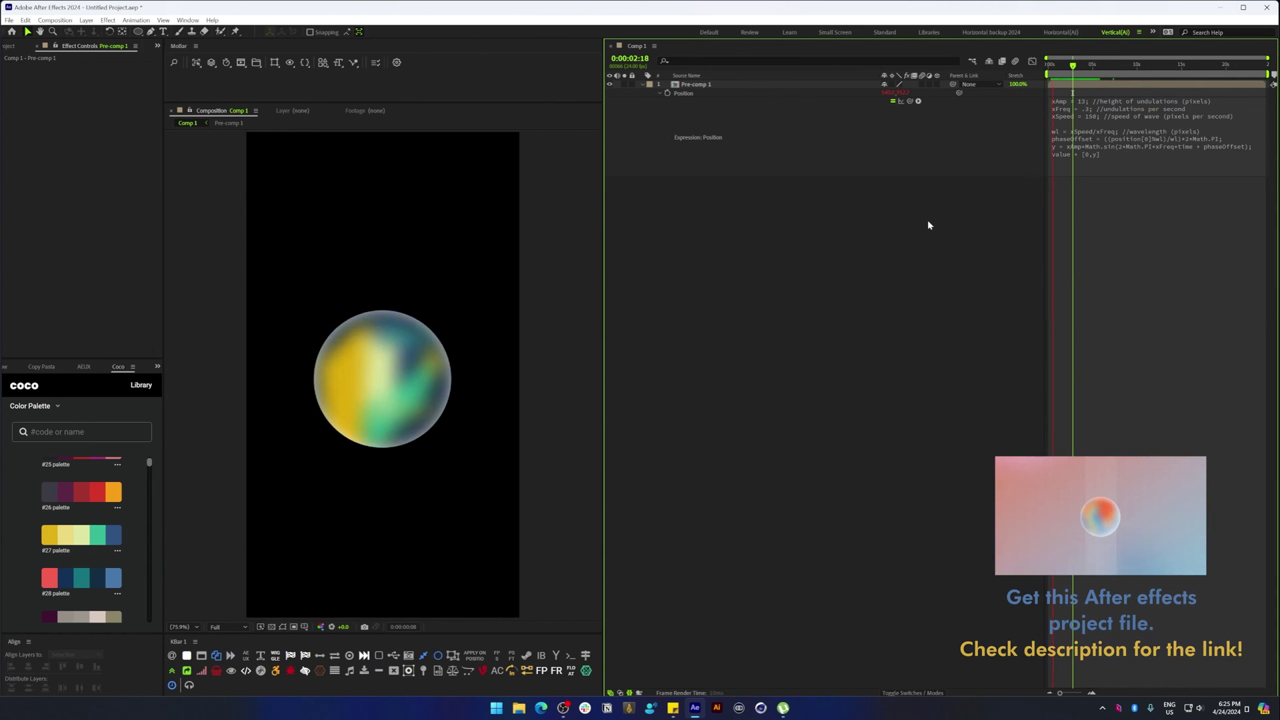